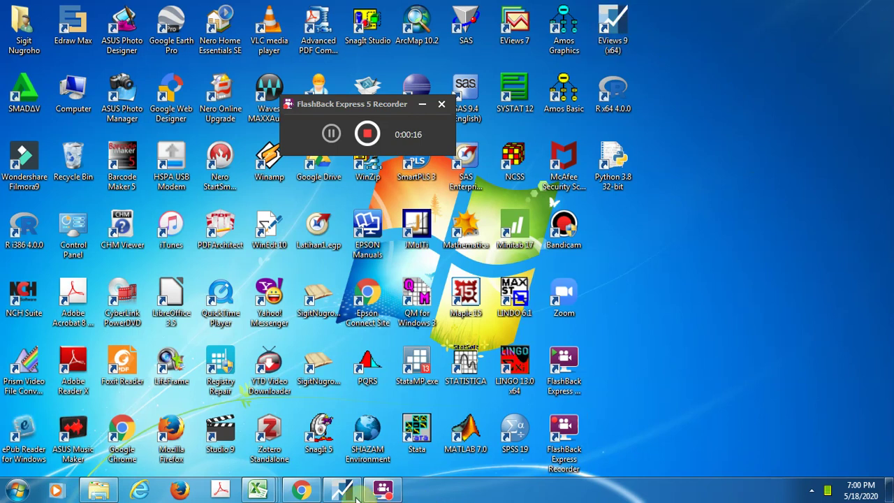
- Bring up the Table 7_9 workbook in Excel, and switch to EViews to start creating a new workfile
mouse_move(265, 492)
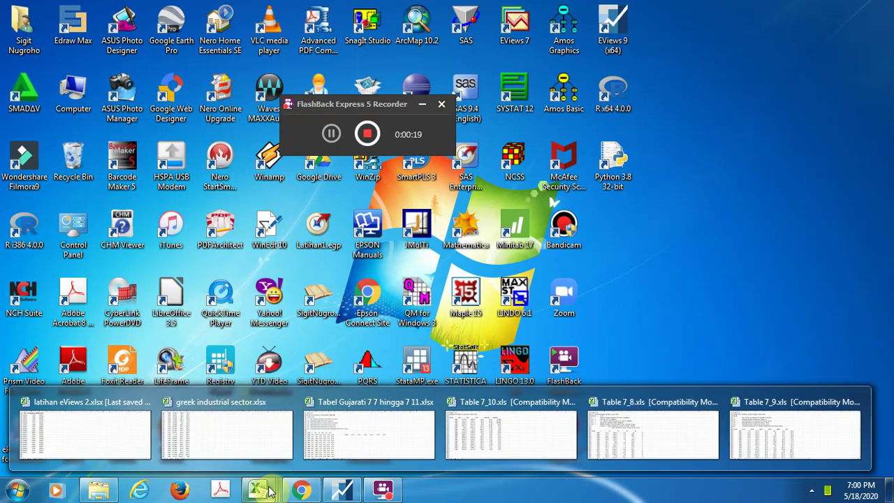
left_click(776, 426)
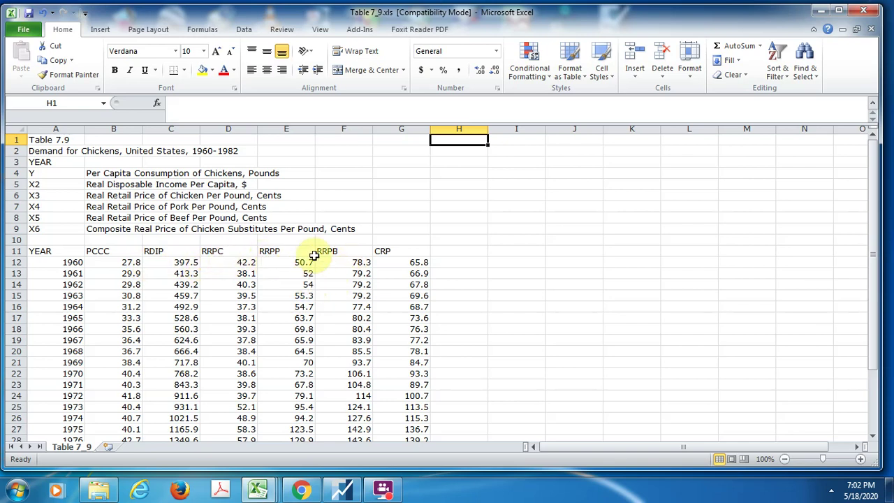
left_click(344, 489)
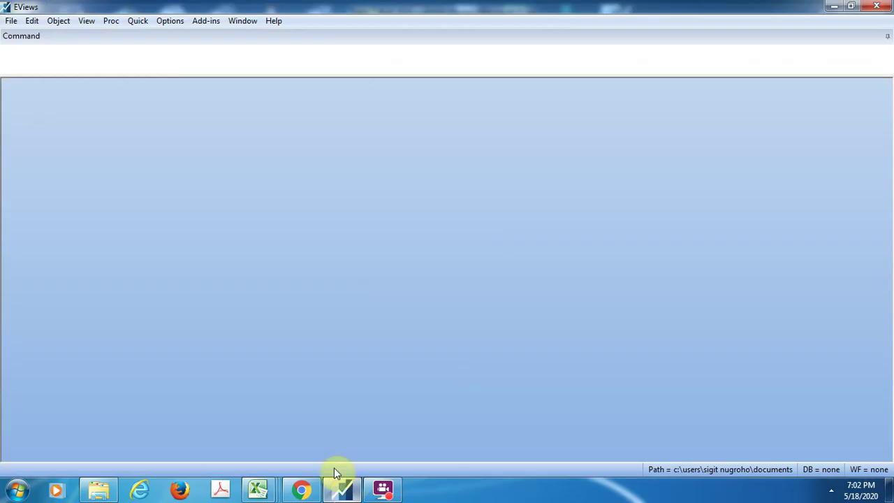
left_click(11, 21)
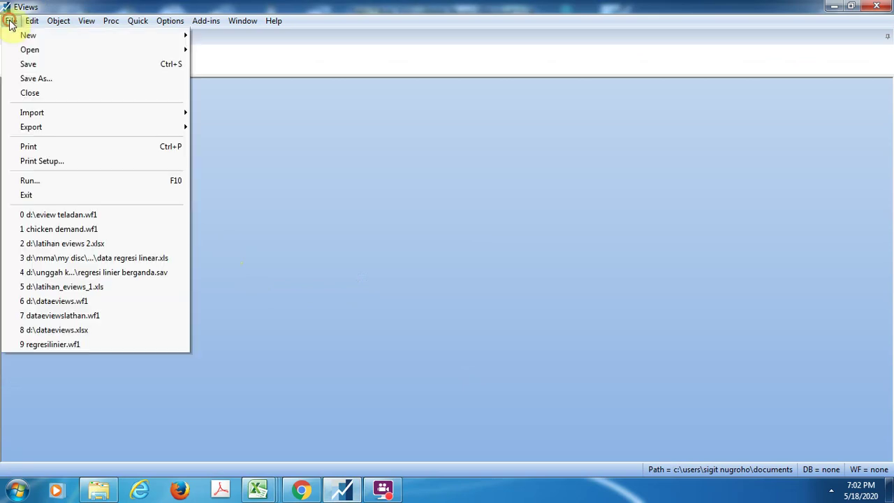
mouse_move(60, 34)
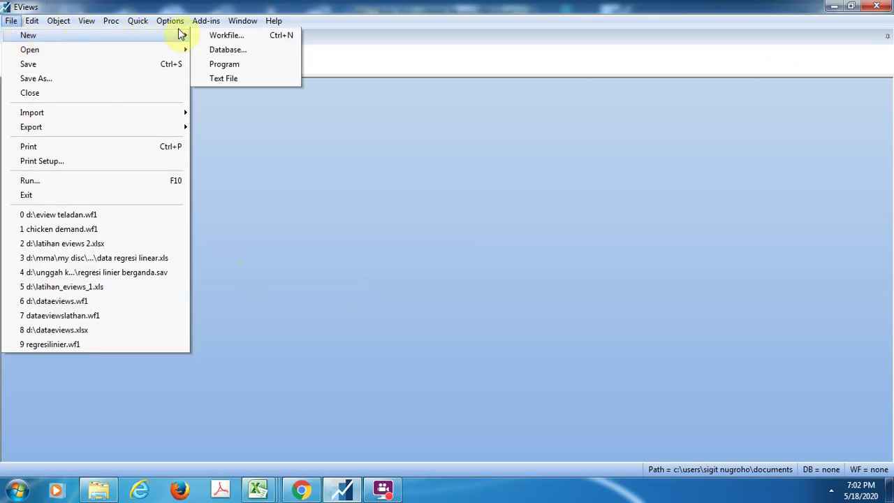
left_click(215, 35)
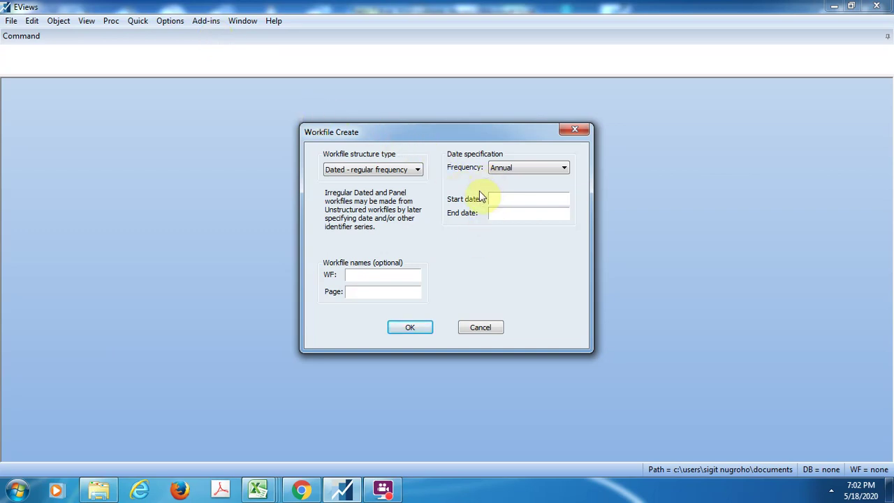
- Check the first and last years in the YEAR column of the Table 7_9 workbook in Excel
mouse_move(260, 491)
left_click(772, 420)
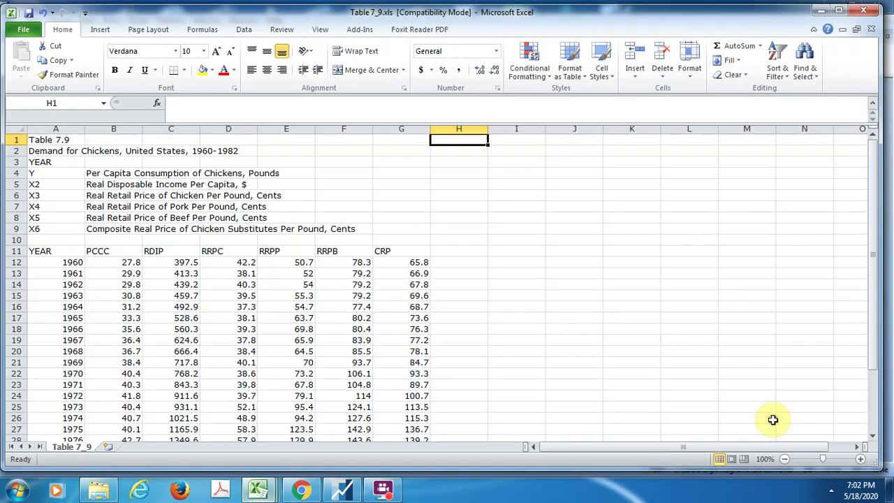
left_click(73, 264)
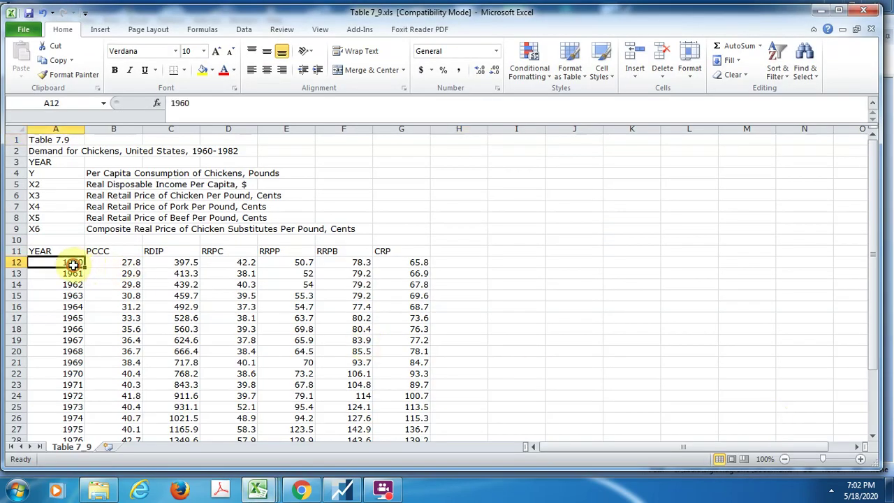
key("ctrl+Down")
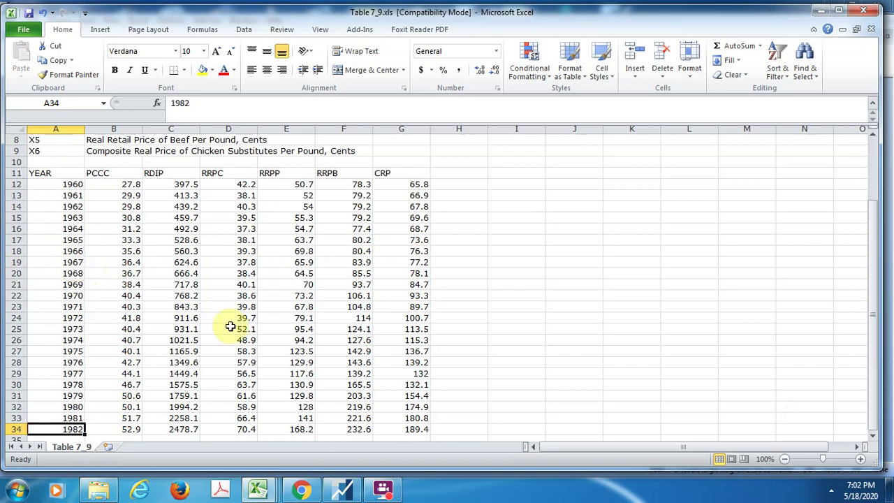
- Switch back to EViews and set the new workfile's start date to 1960 and end date to 1982
left_click(342, 489)
left_click(506, 199)
type("1960")
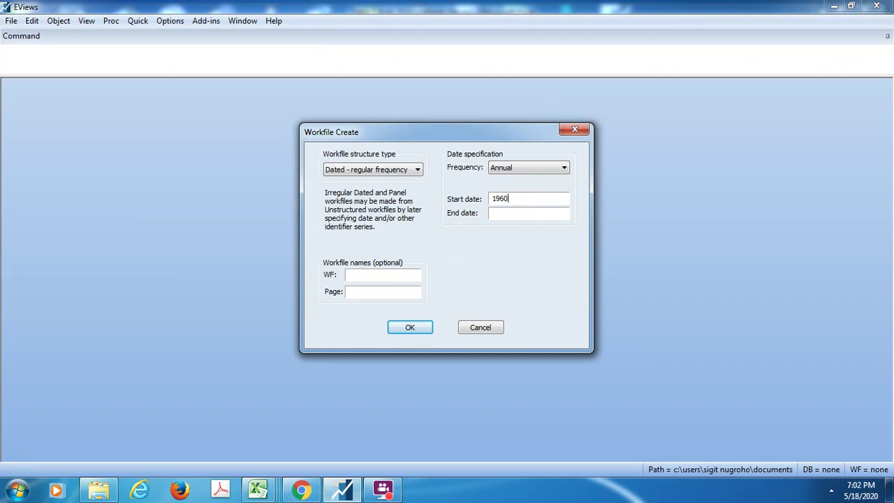
left_click(509, 214)
type("1982")
- Choose the Dated - regular frequency structure with Annual frequency and create the workfile without a name
left_click(416, 171)
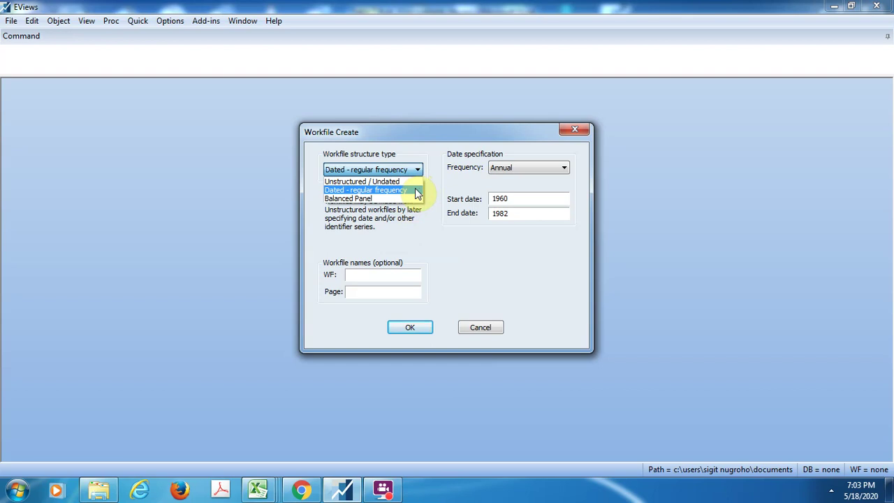
left_click(416, 193)
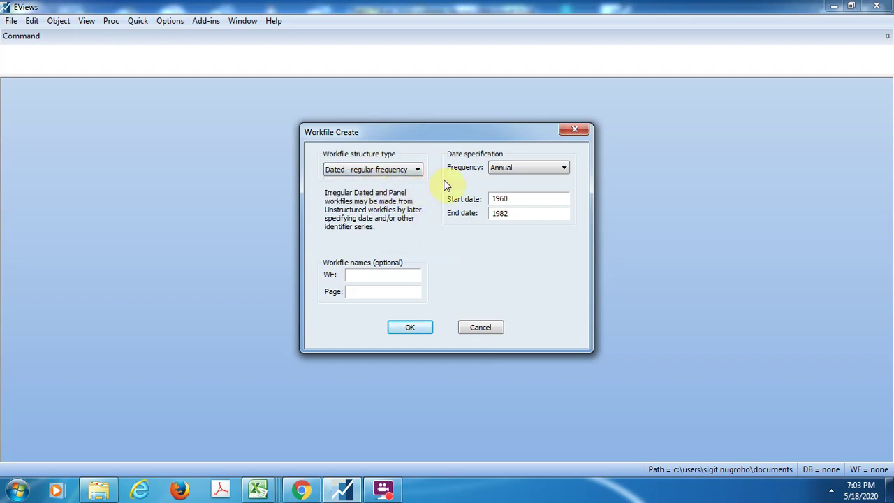
left_click(566, 168)
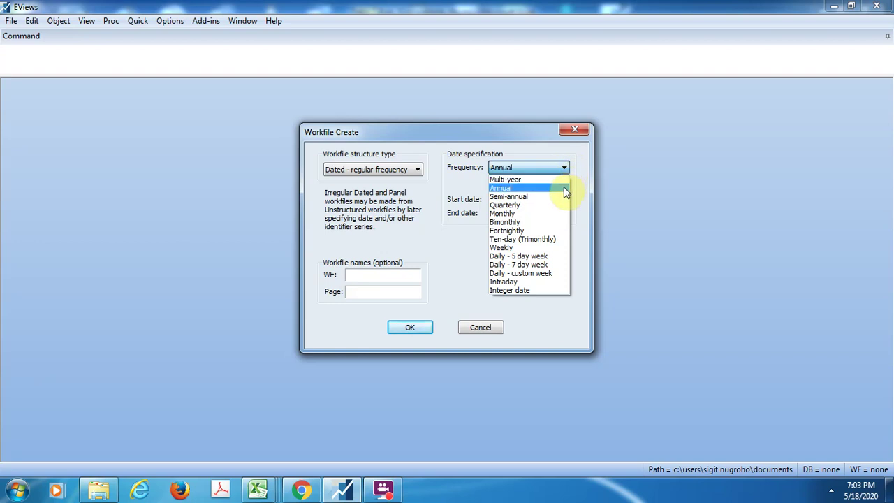
left_click(564, 188)
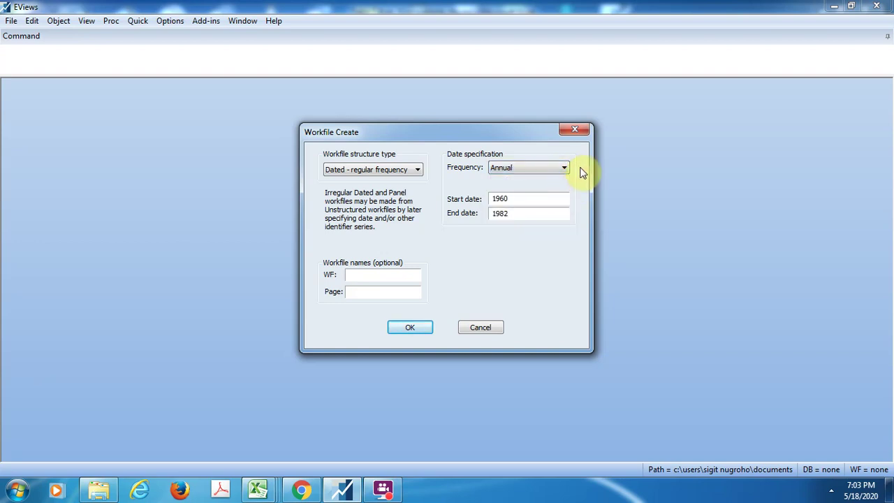
left_click(358, 275)
left_click(410, 327)
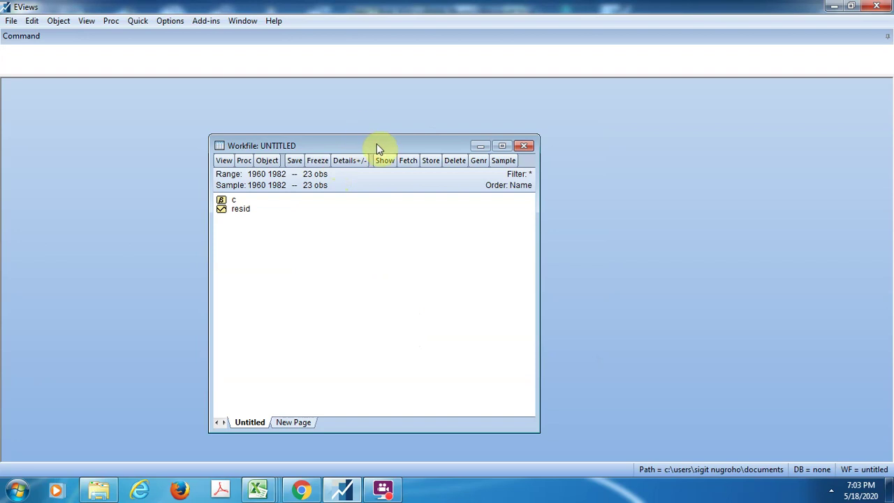
- Move the workfile window aside and save the workfile as Teladan Chicken Demand in Documents with double precision series storage
left_click_drag(377, 148, 189, 103)
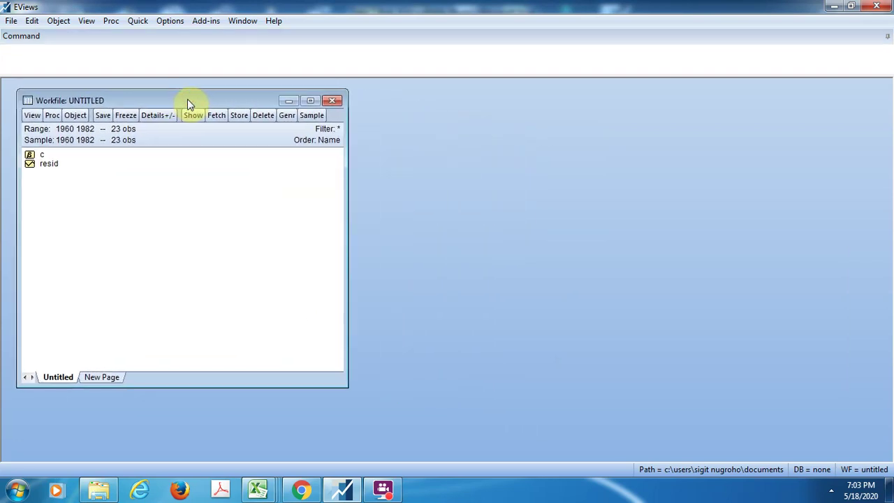
left_click(12, 21)
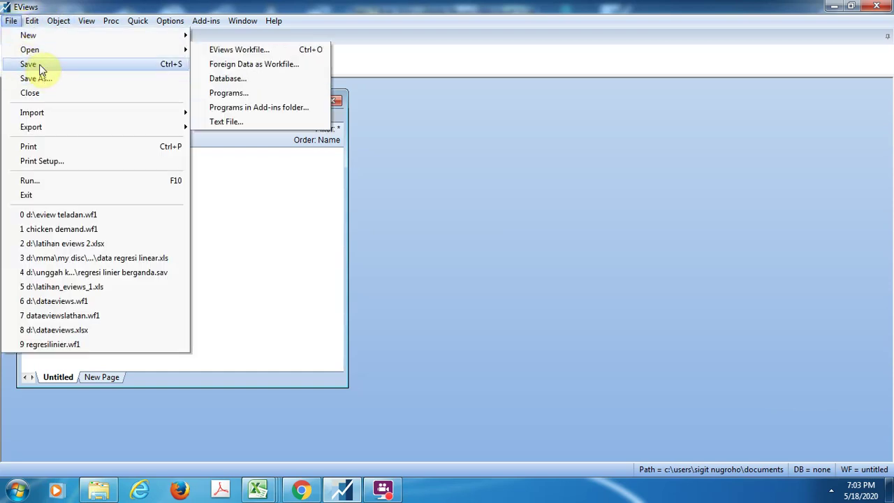
left_click(39, 64)
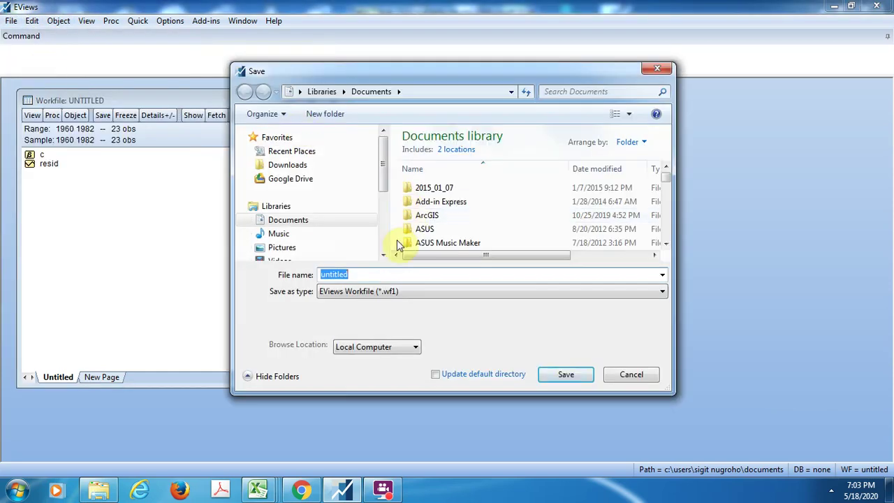
type("Te")
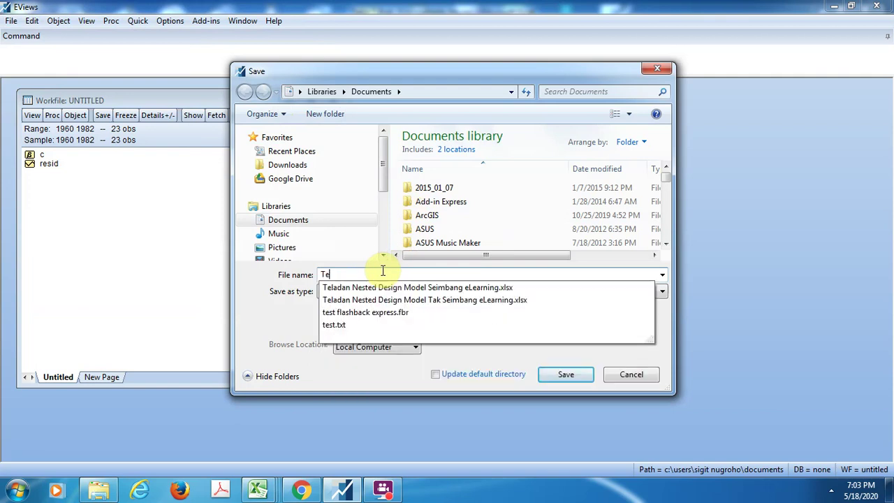
type("ladan Chicken Demand")
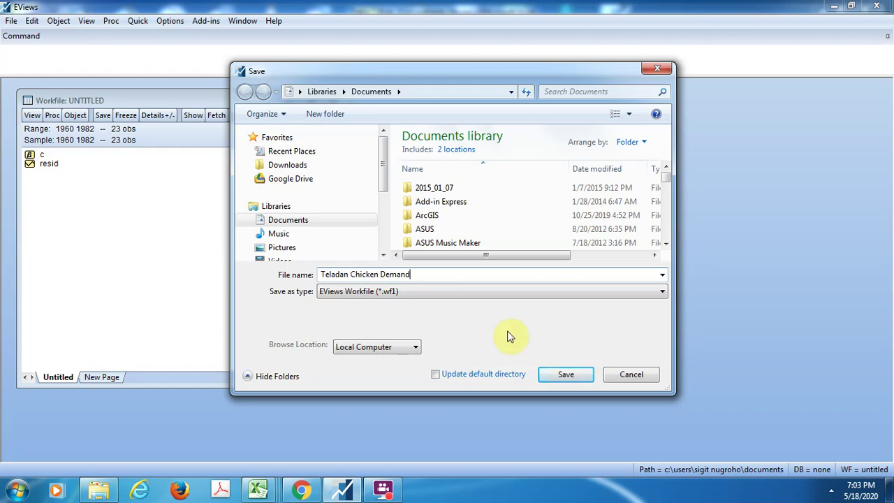
left_click(564, 375)
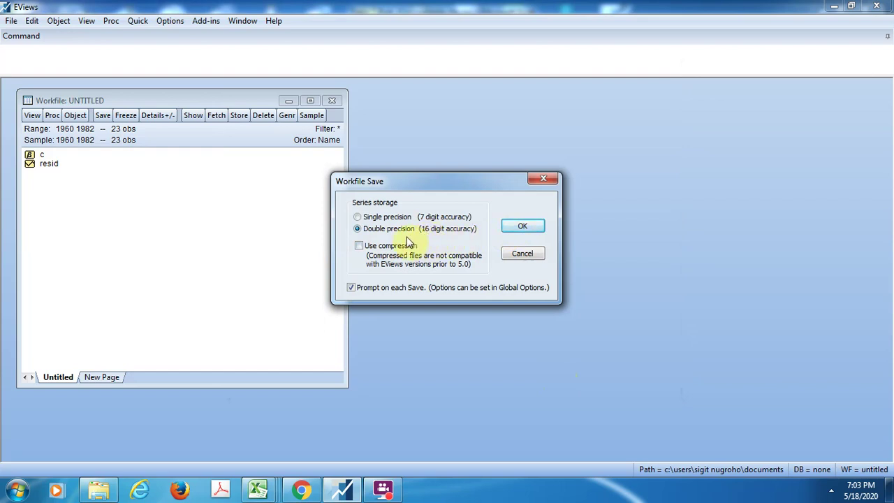
left_click(521, 228)
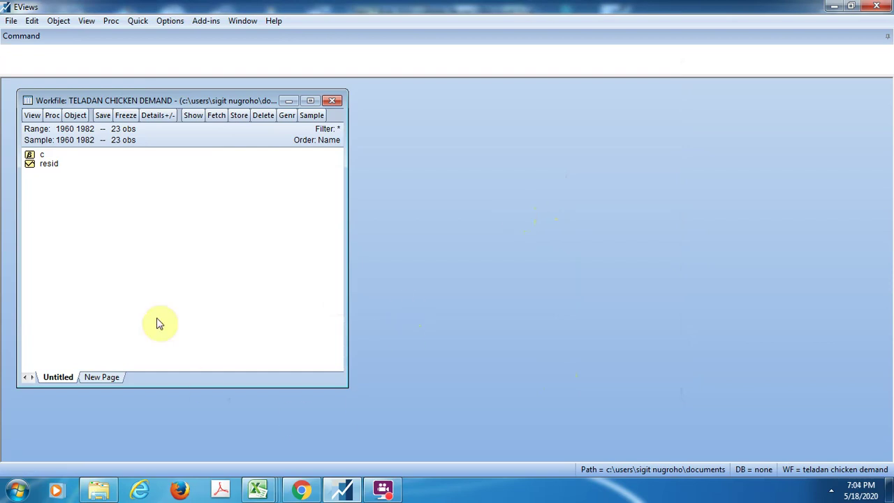
- Check the variable names in the Table 7_9 workbook in Excel, and create a series named pccc in the EViews workfile
left_click(258, 489)
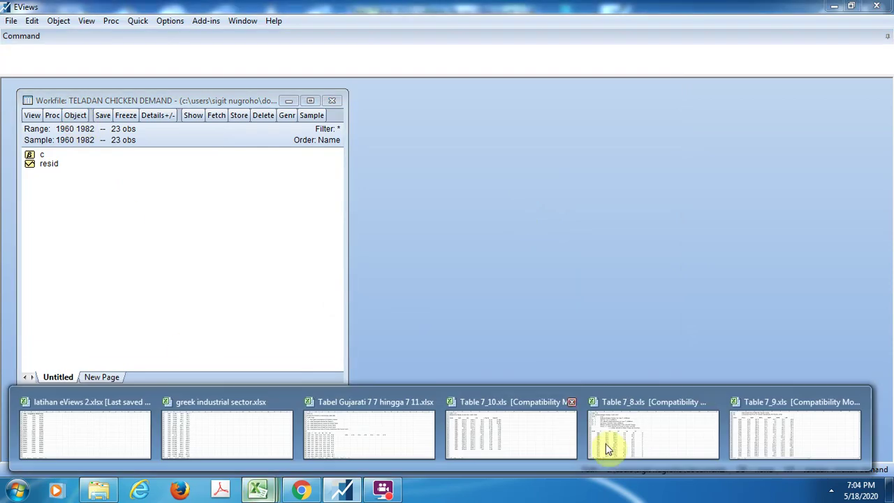
left_click(730, 446)
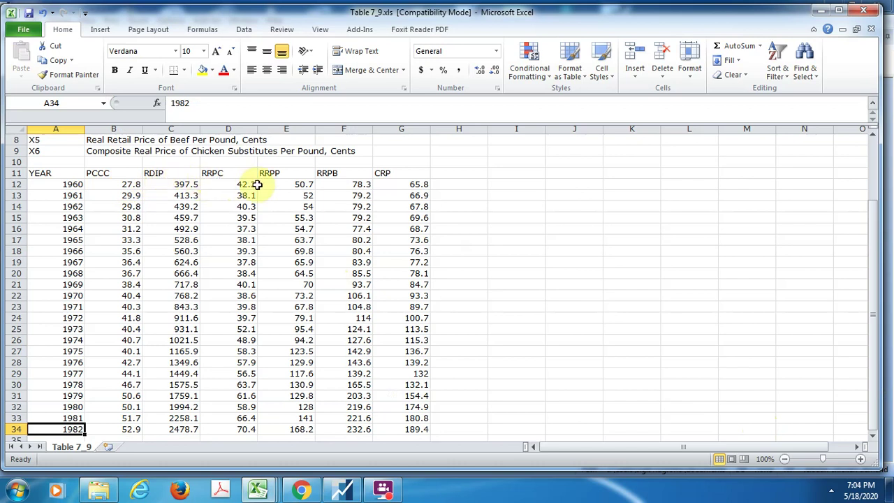
left_click(342, 492)
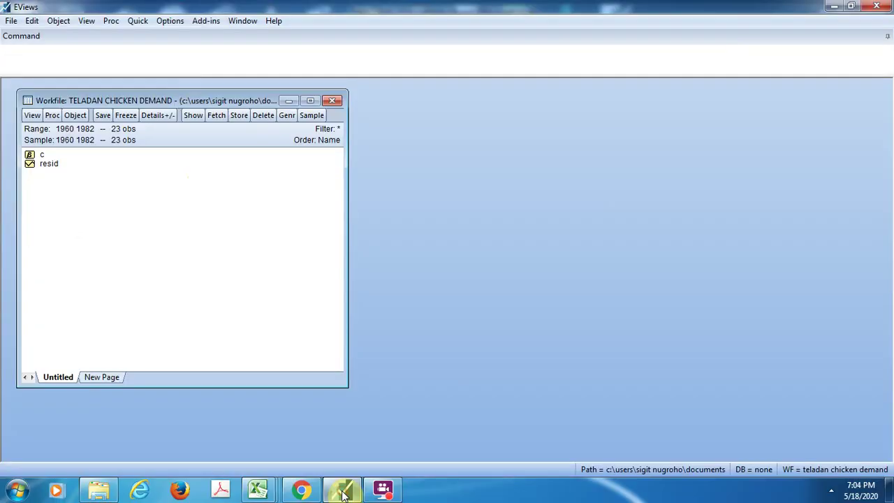
left_click(76, 116)
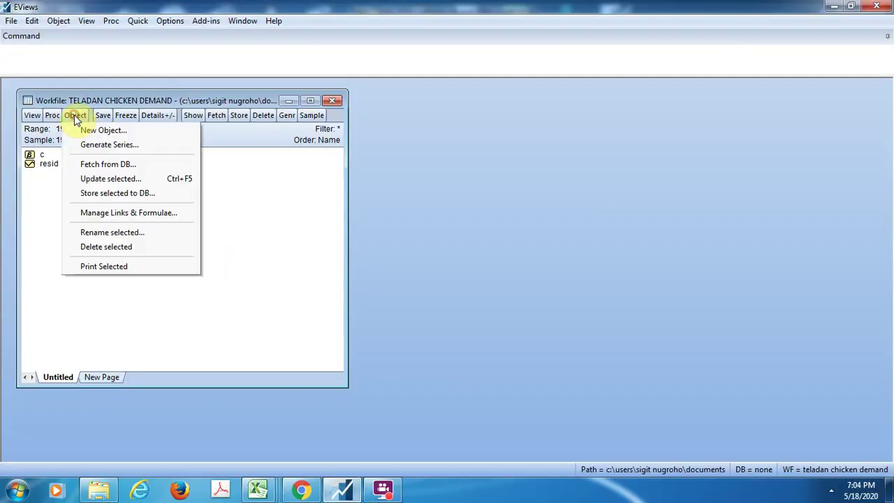
left_click(106, 130)
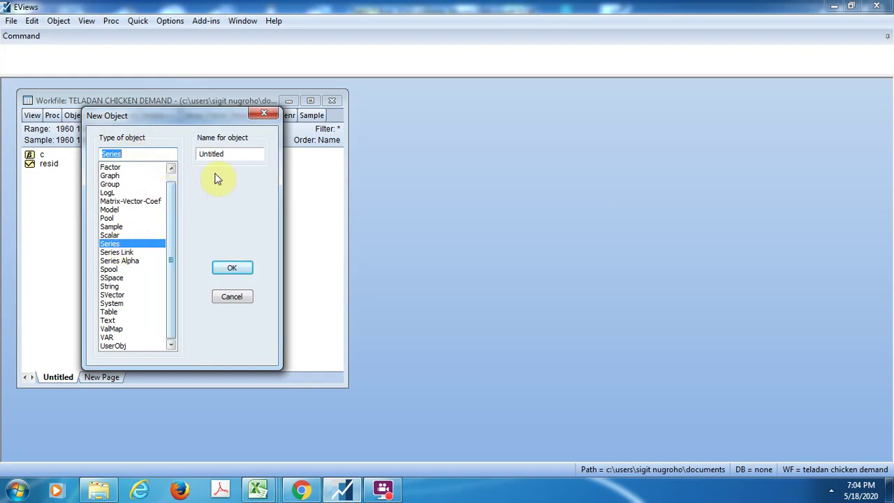
left_click(236, 152)
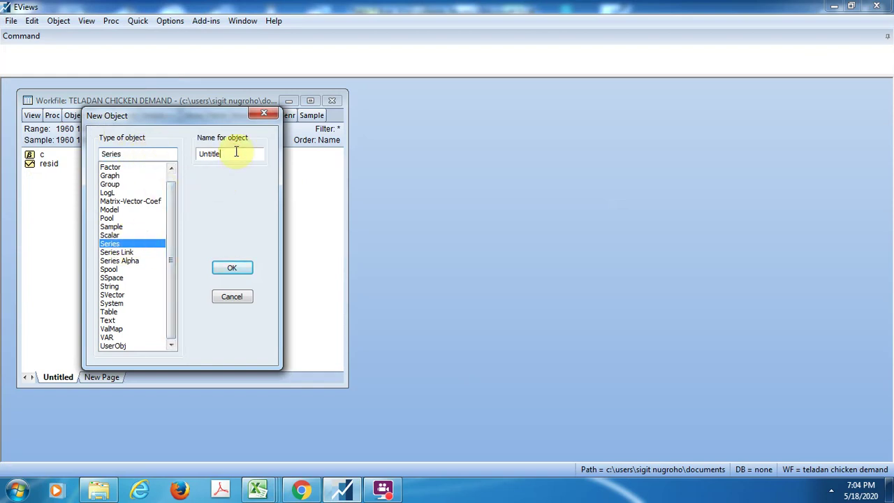
type("pccc")
left_click(232, 267)
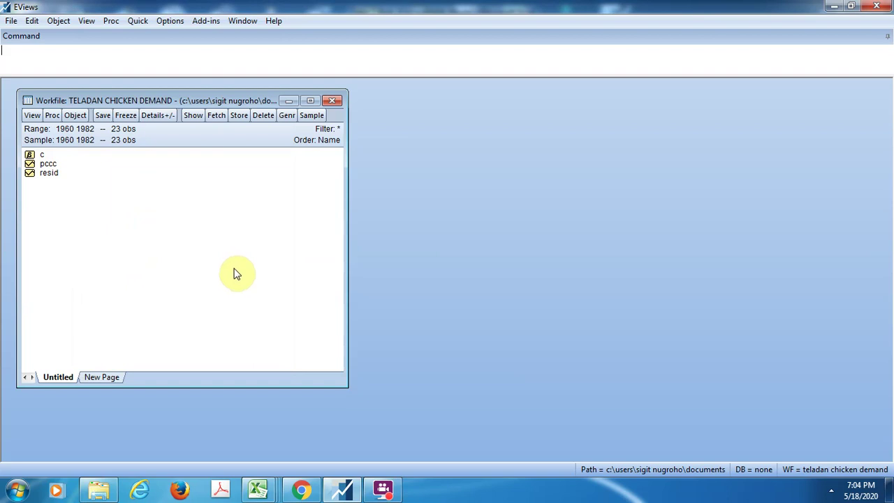
- Look up the column name after PCCC in the Excel table and create a series named rdip in the EViews workfile
key("alt+Tab")
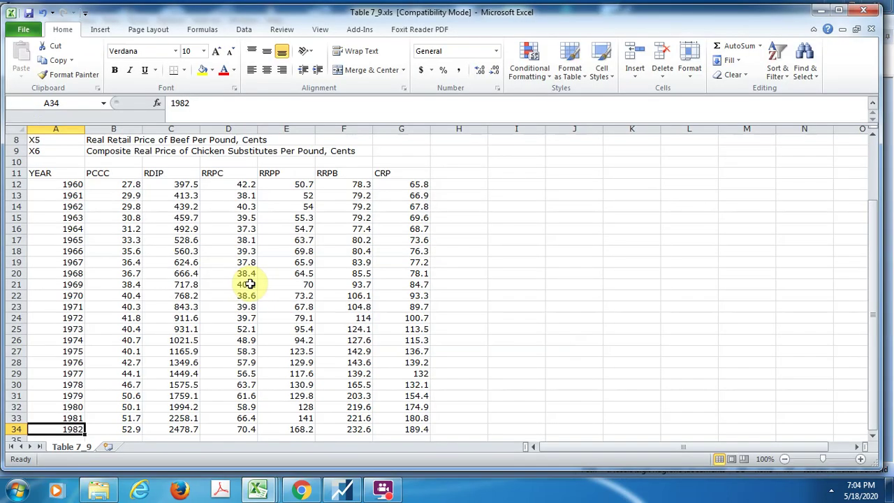
key("alt+Tab")
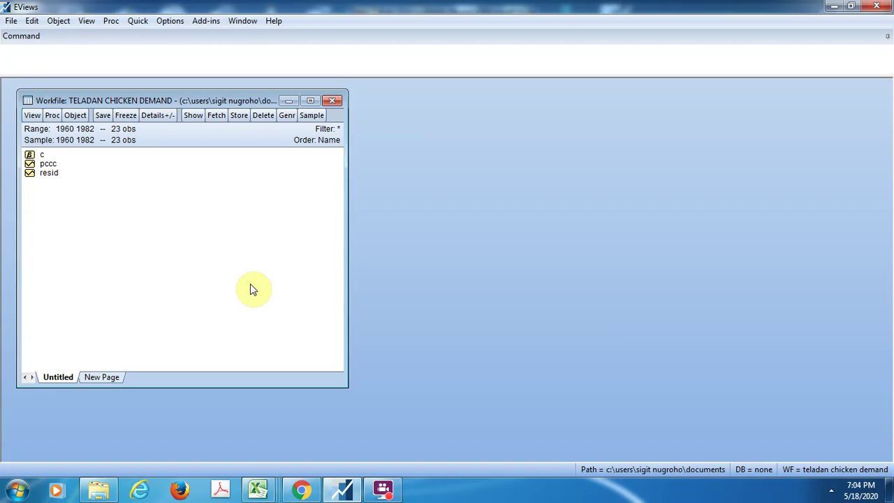
left_click(75, 116)
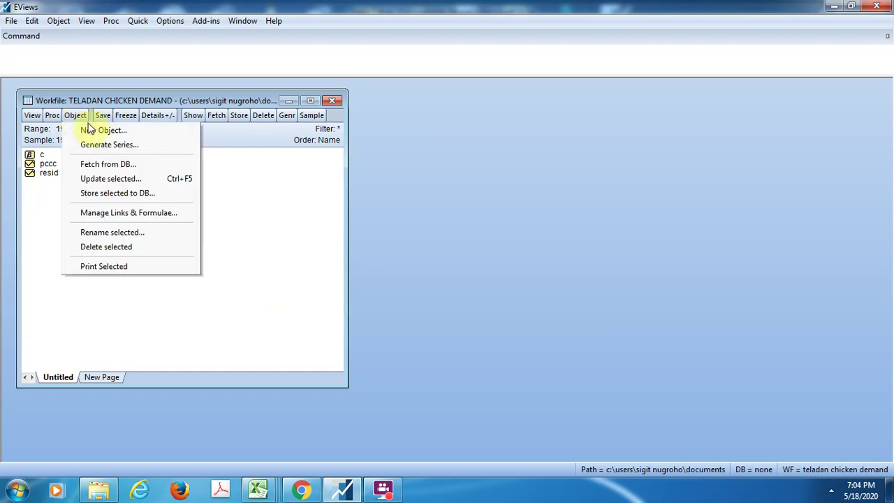
left_click(99, 125)
double_click(227, 153)
type("r")
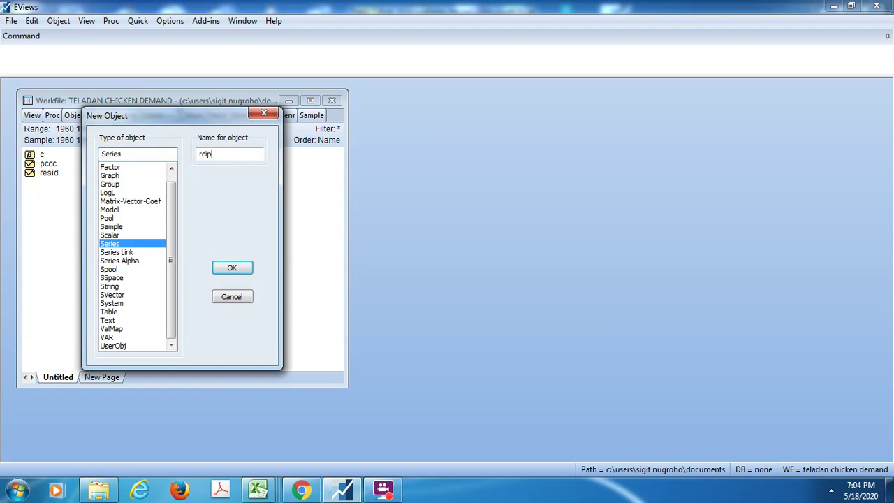
type("dip")
key("Return")
- Look up the column name after RDIP in the Excel table and create a series named rrpc in the EViews workfile
key("alt+Tab")
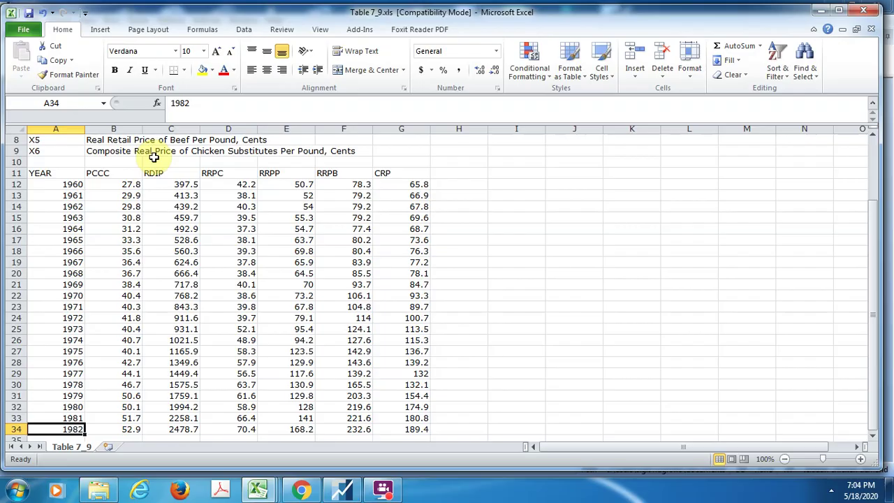
key("alt+Tab")
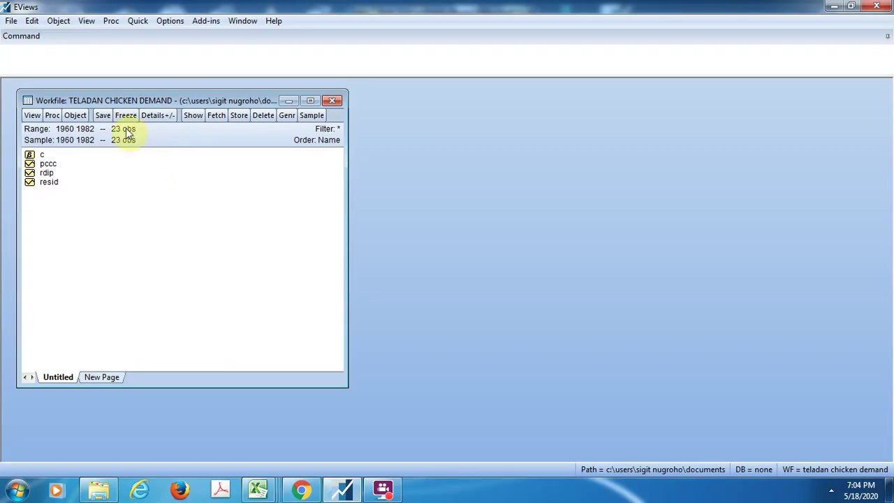
left_click(75, 115)
left_click(104, 130)
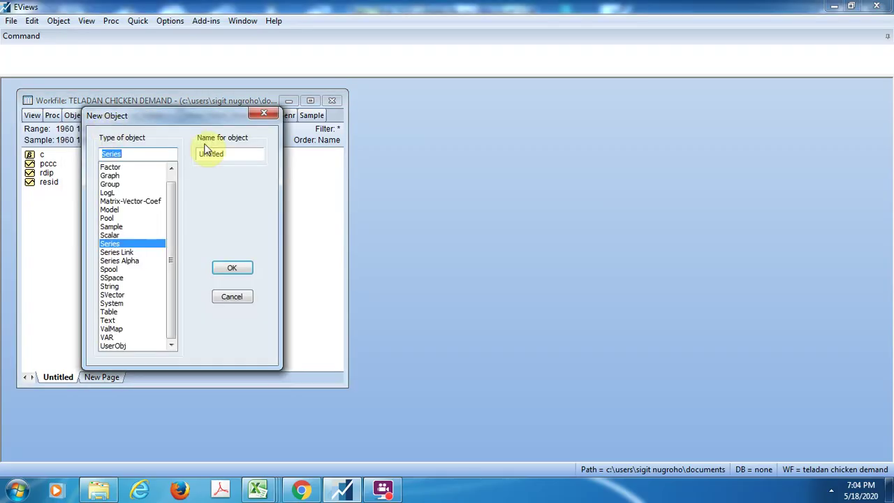
double_click(227, 152)
type("rrpc")
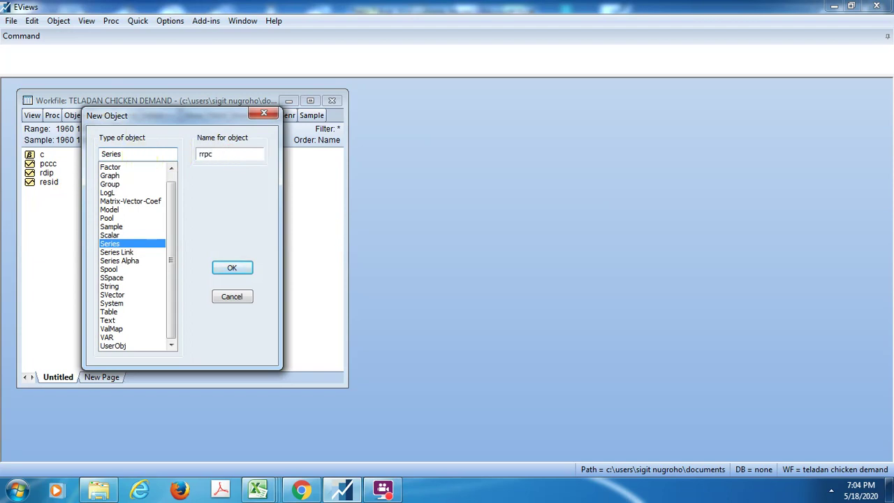
key("Return")
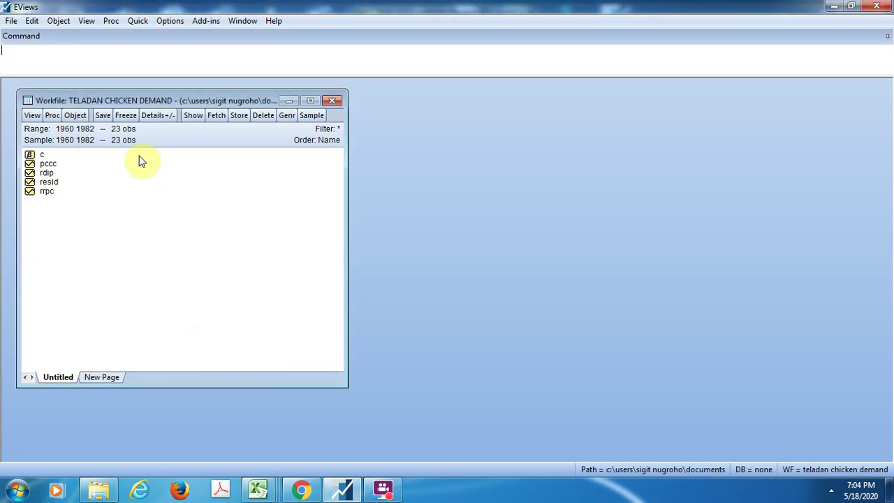
- Create a series named rrpp in the workfile
left_click(75, 116)
left_click(116, 130)
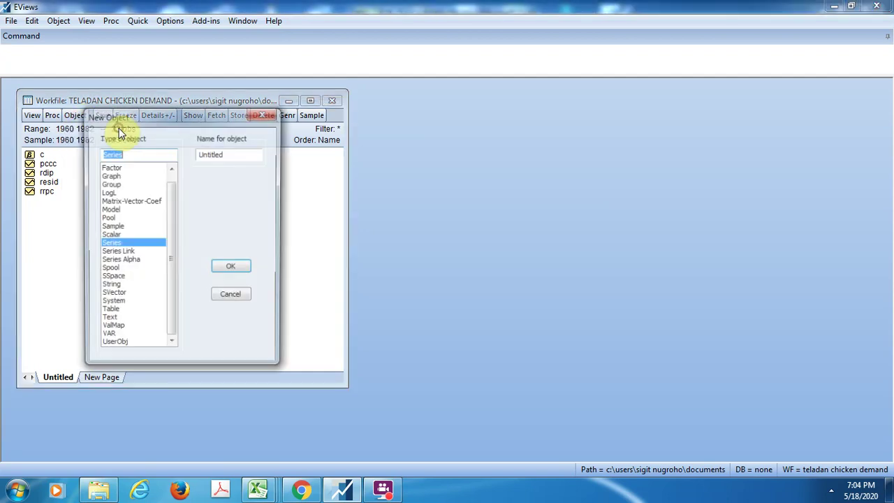
left_click(240, 156)
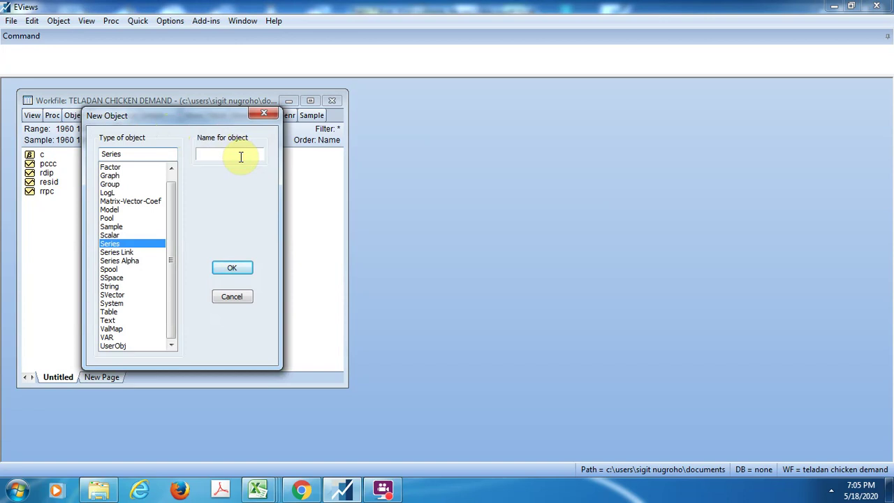
type("rrpp")
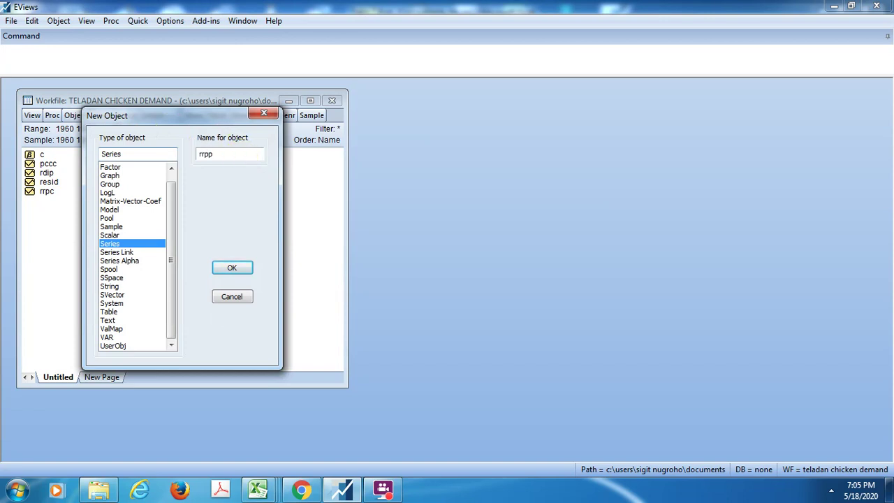
key("Return")
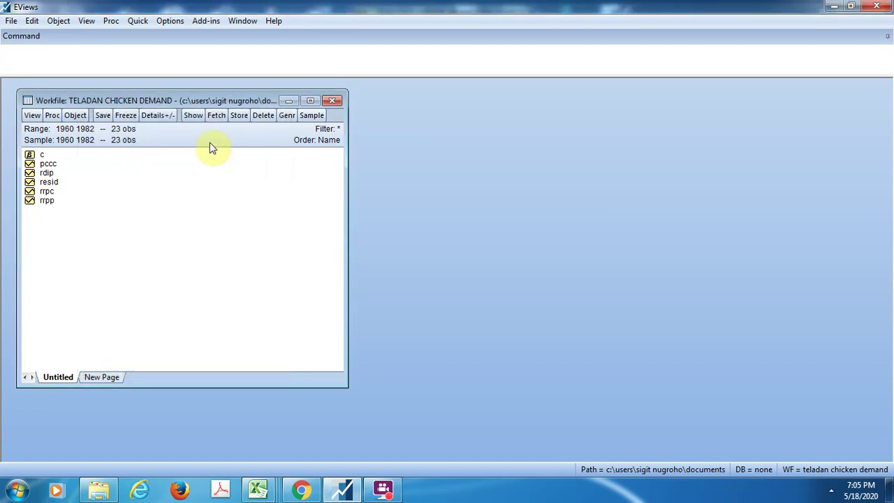
- Create a series named rrpb in the workfile
left_click(76, 116)
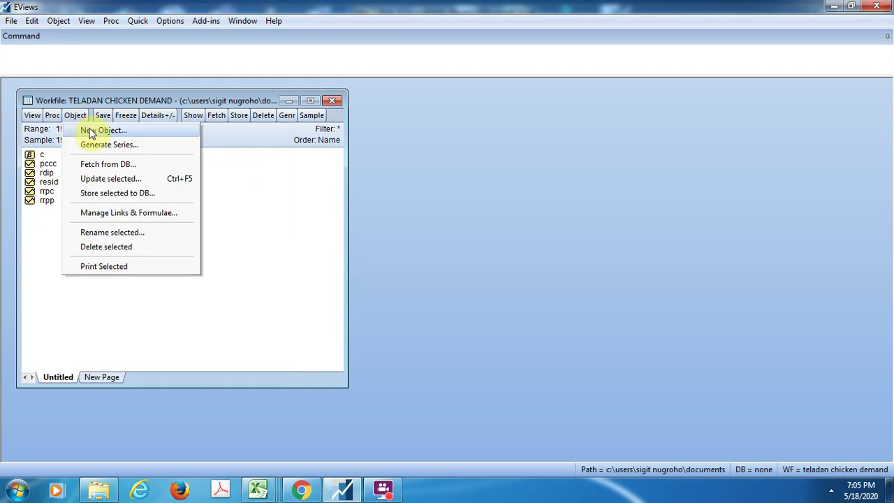
left_click(89, 129)
double_click(234, 154)
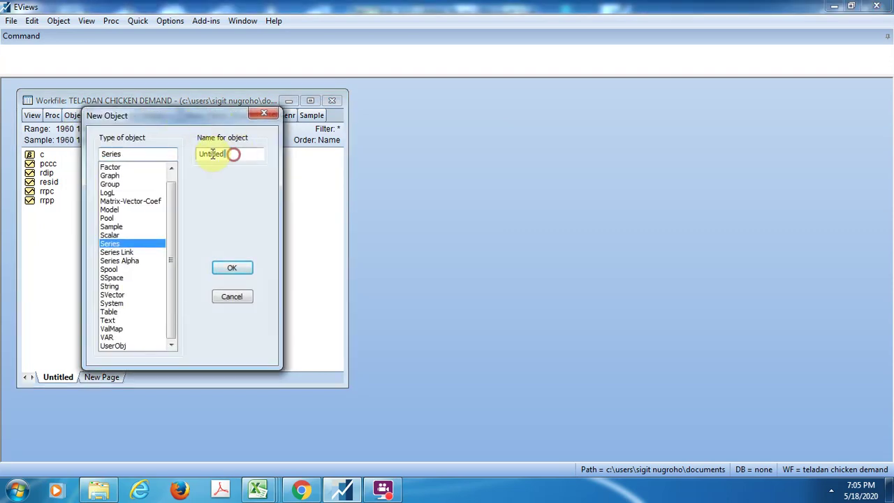
type("rrp")
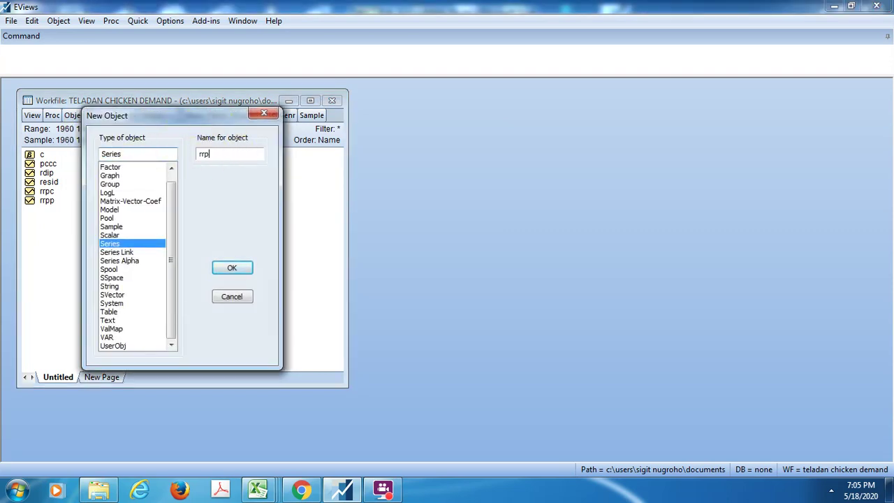
key("Return")
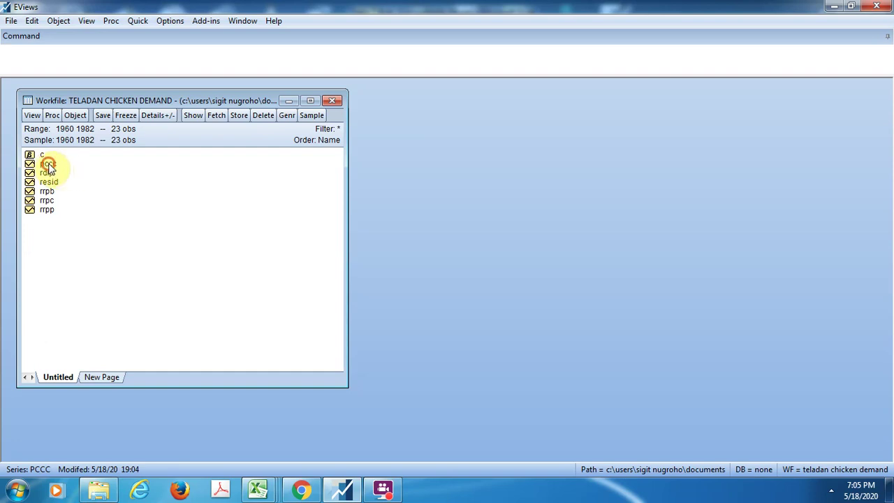
- Select the pccc, rdip and rrpb series together in the workfile
left_click(48, 165)
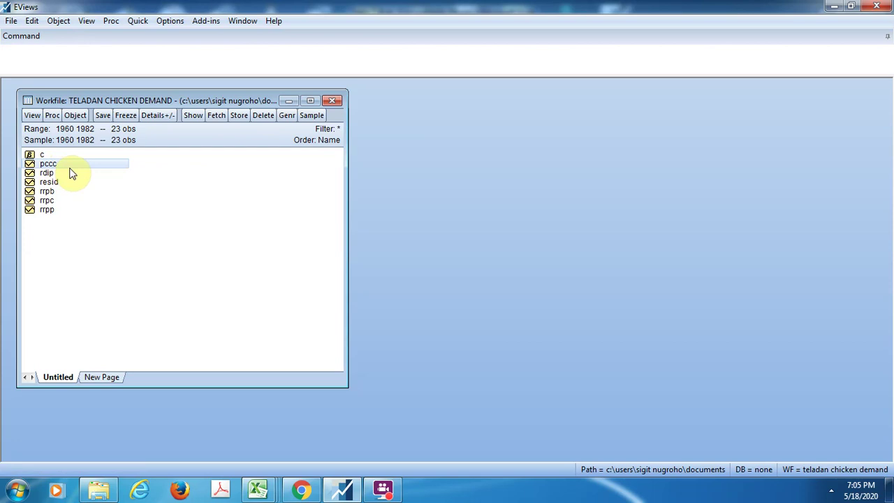
left_click(48, 174, "ctrl")
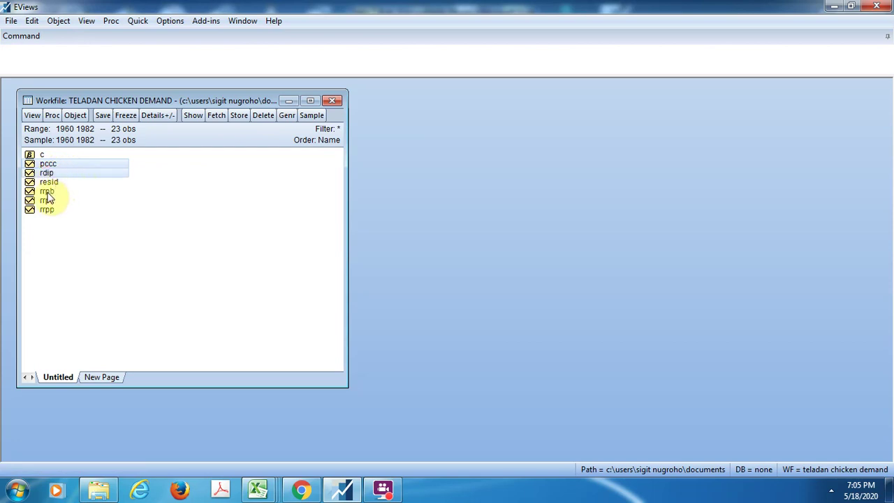
left_click(50, 192, "ctrl")
double_click(49, 192)
left_click(61, 218)
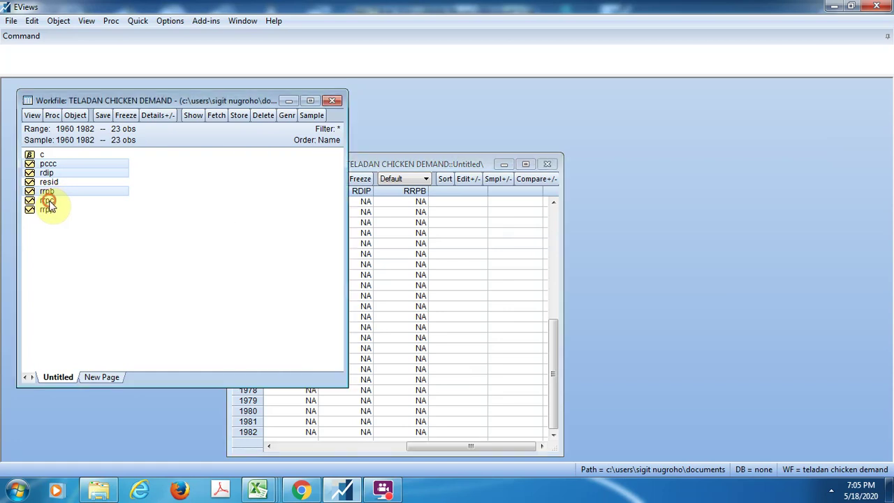
left_click(545, 165)
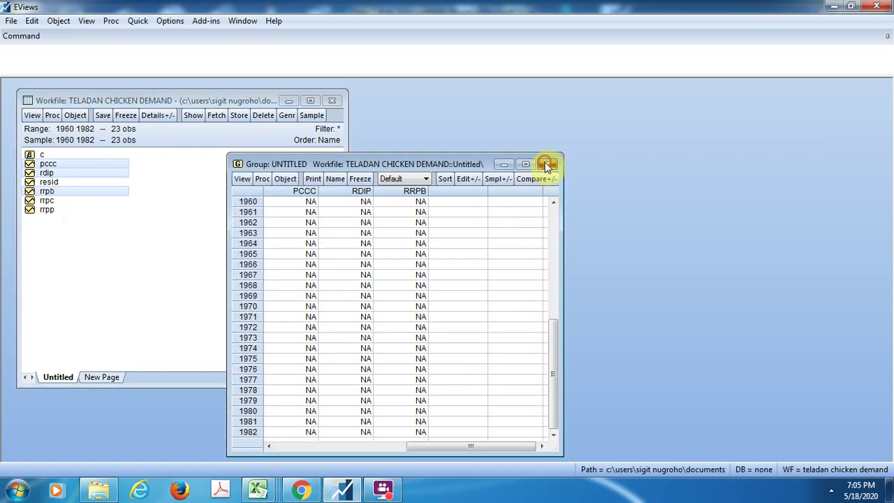
left_click(417, 269)
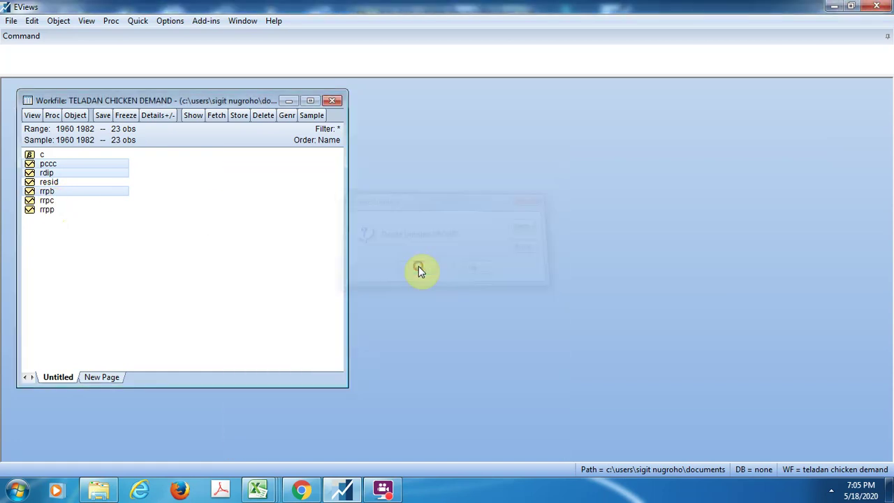
- Add rrpc and rrpp to the selected series, open all five as a group and place the group window beside the workfile
left_click(52, 200, "ctrl")
left_click(50, 208, "ctrl")
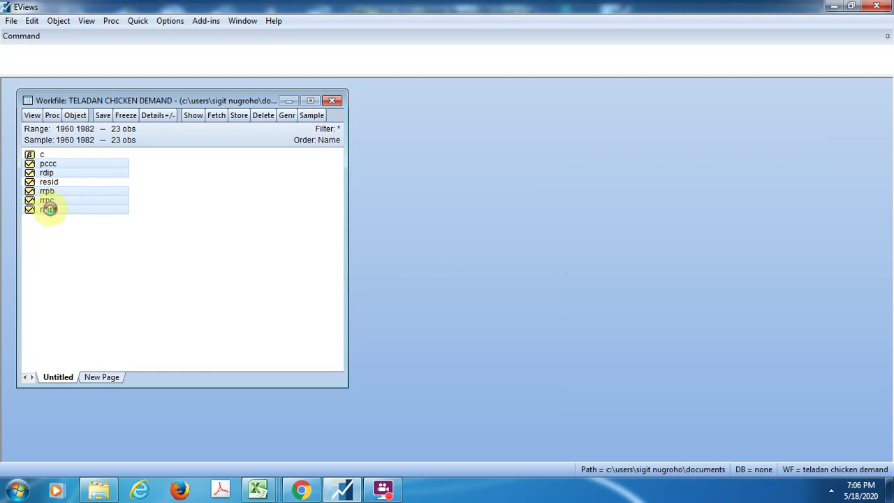
right_click(50, 208)
key("Escape")
right_click(68, 209)
mouse_move(130, 219)
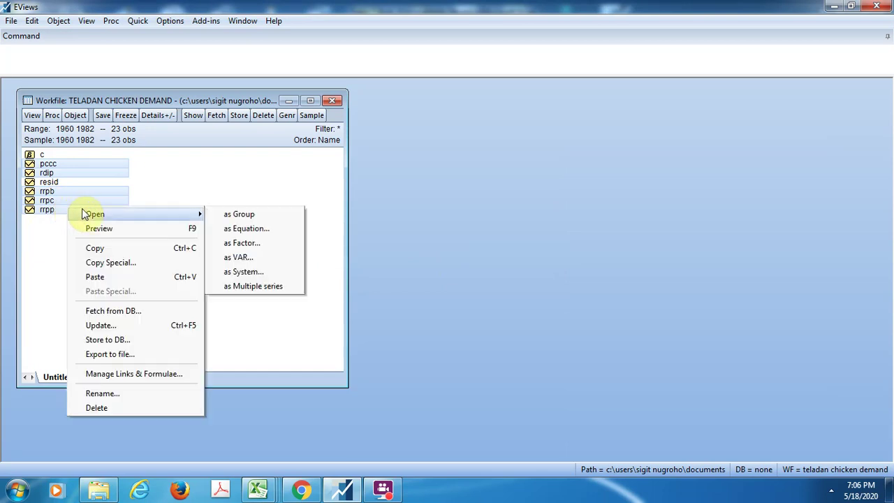
left_click(233, 215)
left_click_drag(414, 184, 519, 101)
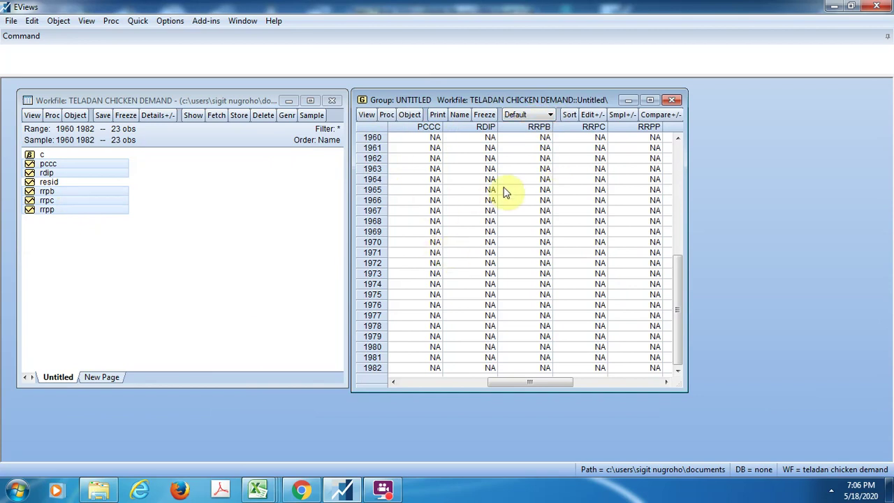
- Turn on editing in the group spreadsheet, and switch to the Table 7_9 workbook in Excel, narrowing its window around the data
left_click(592, 116)
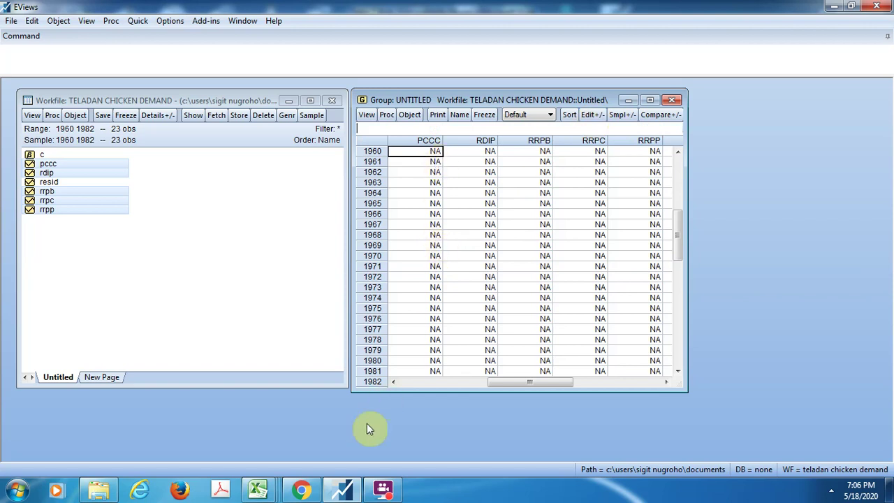
left_click(258, 492)
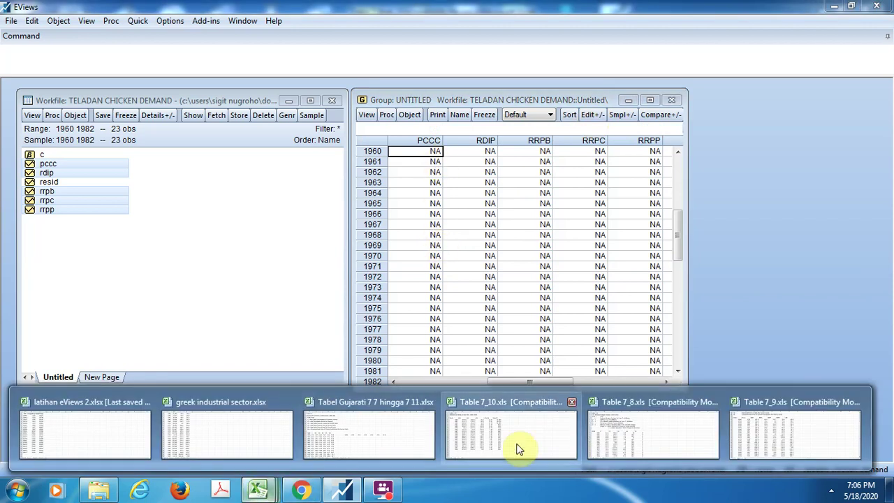
left_click(777, 417)
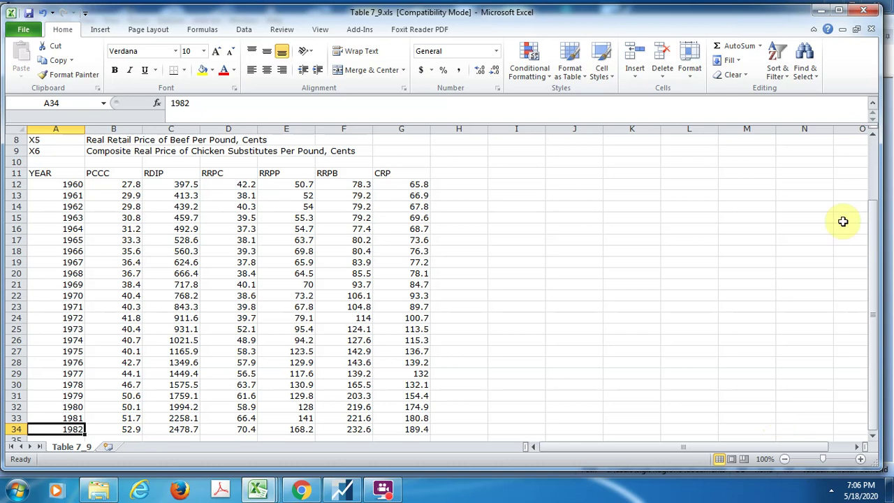
left_click(856, 30)
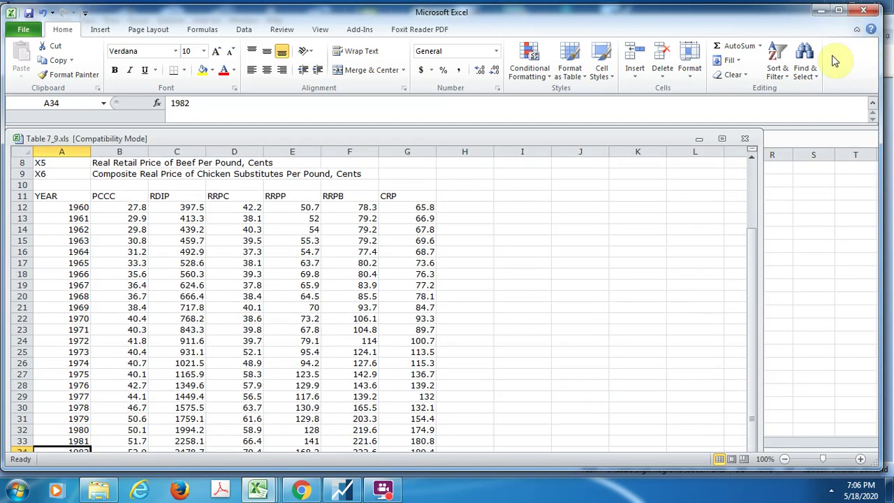
left_click_drag(761, 179, 461, 204)
left_click_drag(196, 138, 234, 129)
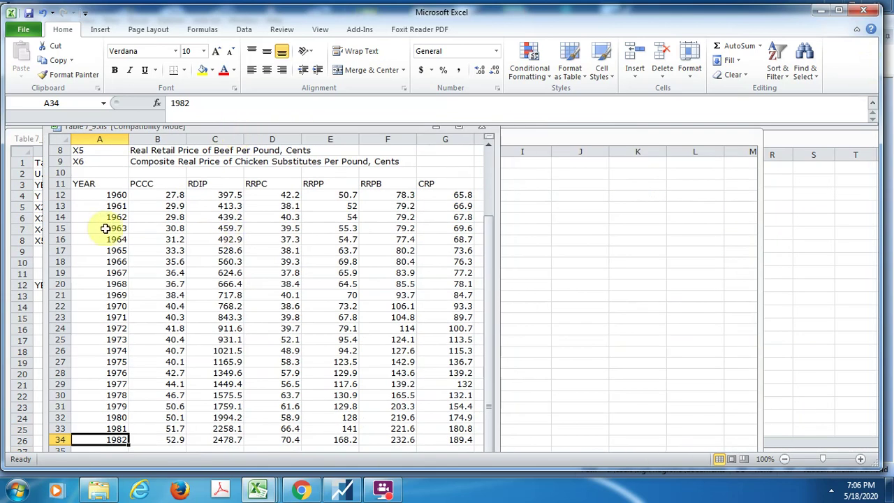
- Copy the PCCC values in B12:B34 from Excel and paste them into the PCCC column of the EViews group, starting at 1960
left_click(169, 195)
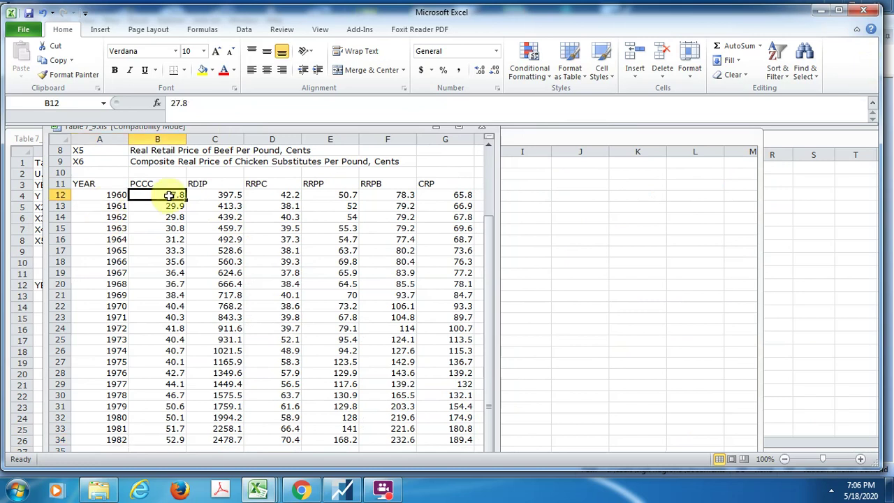
key("ctrl+shift+Down")
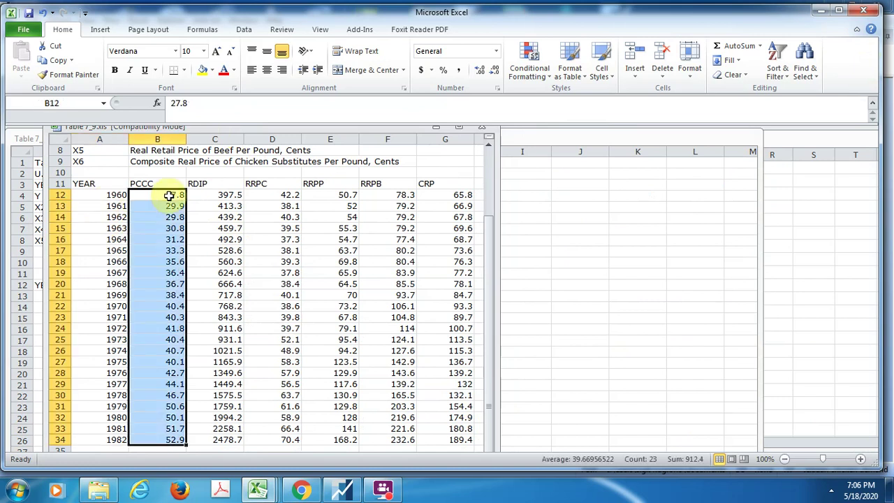
key("ctrl+c")
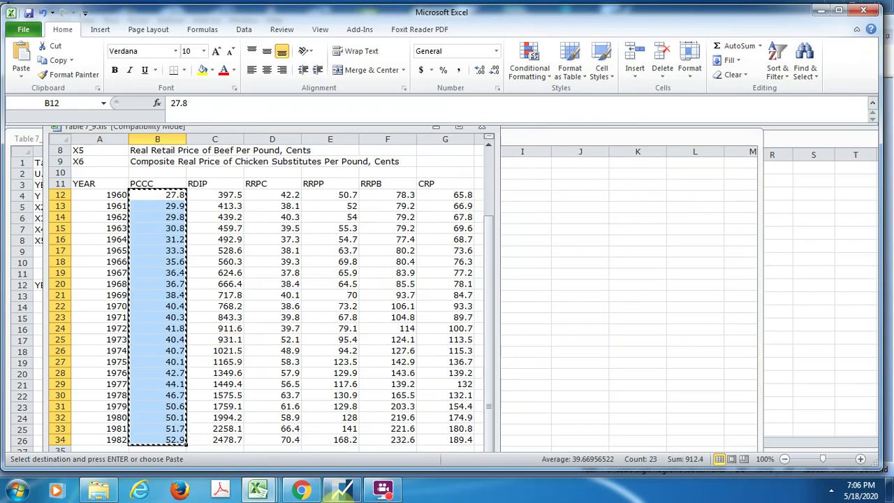
left_click(342, 490)
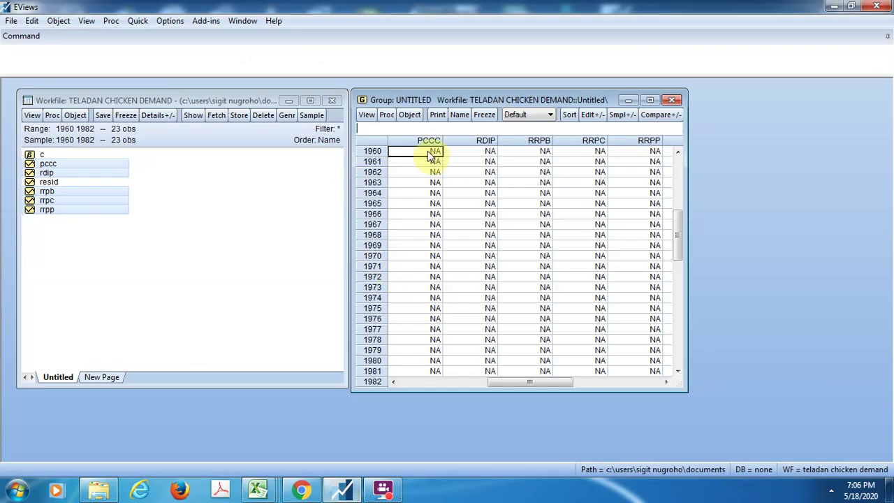
key("ctrl+v")
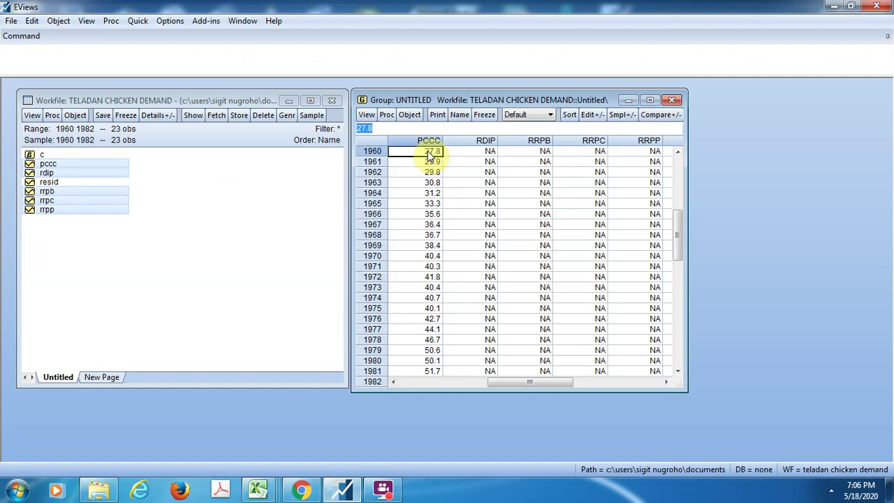
- Copy the RDIP values in C12:C34 from the Table 7_9 workbook in Excel and paste them into the EViews group's RDIP column from 1960
left_click(480, 155)
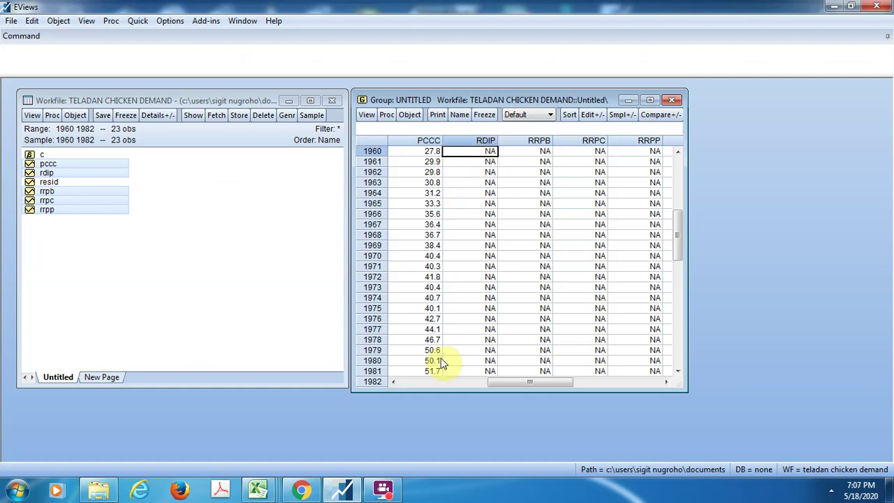
left_click(258, 489)
left_click(746, 401)
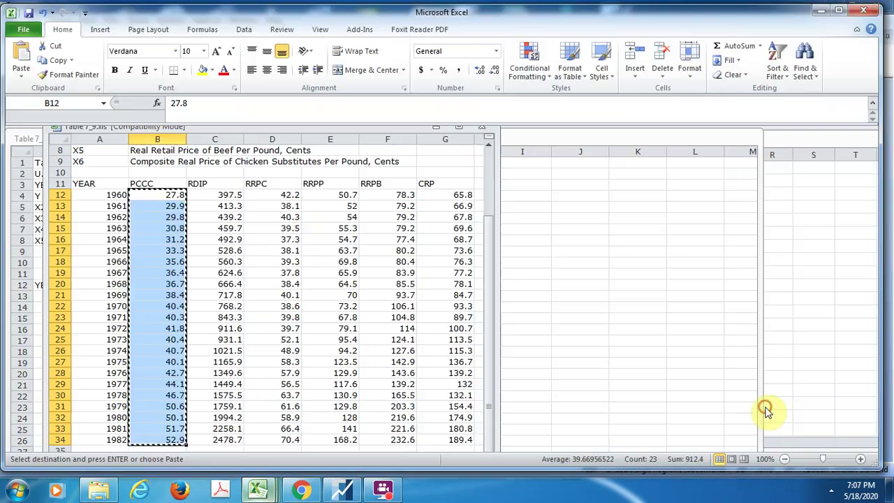
left_click(218, 197)
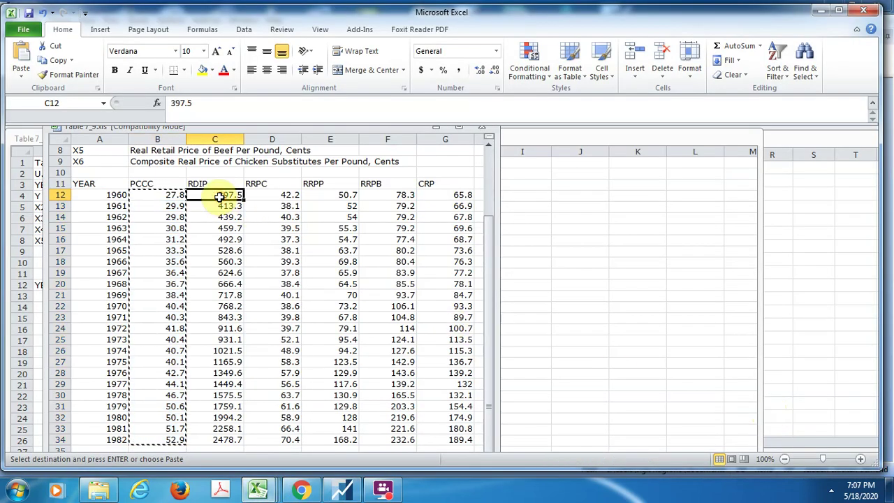
key("shift+Down")
left_click_drag(219, 197, 218, 195)
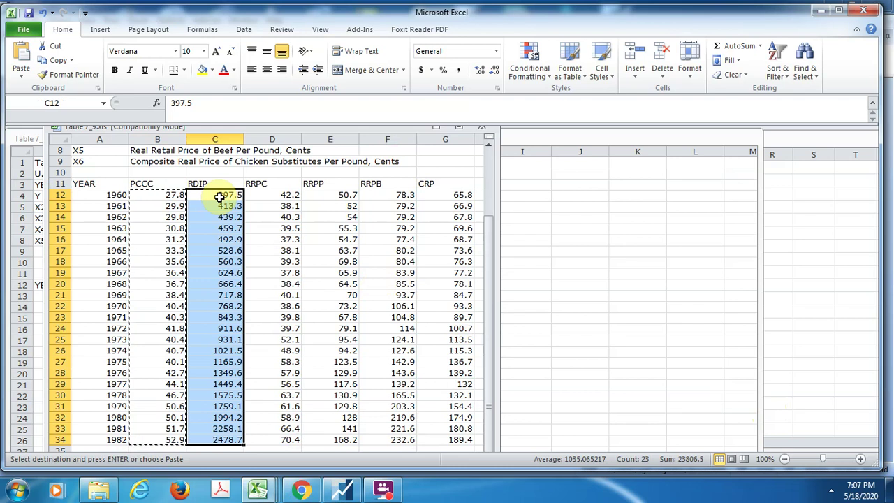
key("ctrl+c")
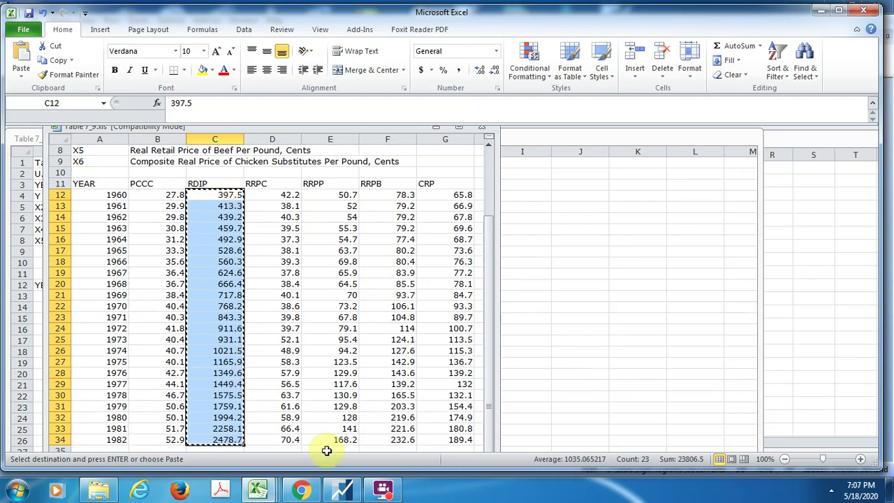
left_click(341, 489)
left_click(487, 156)
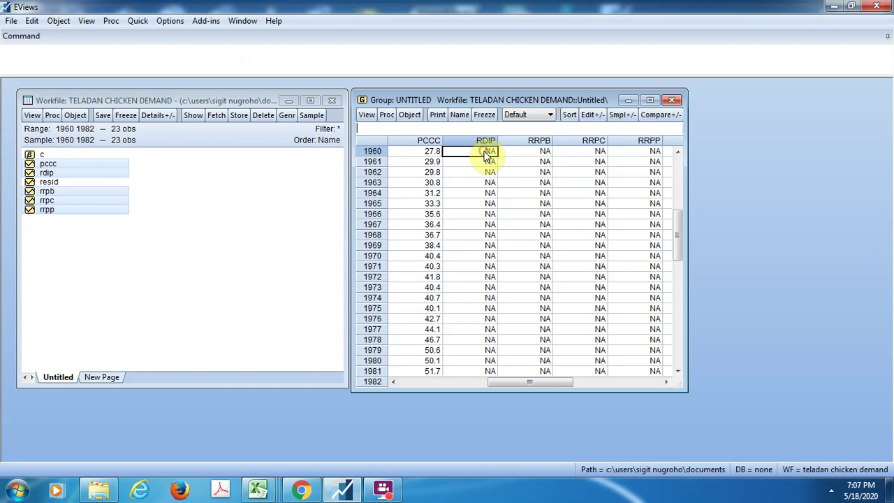
key("ctrl+v")
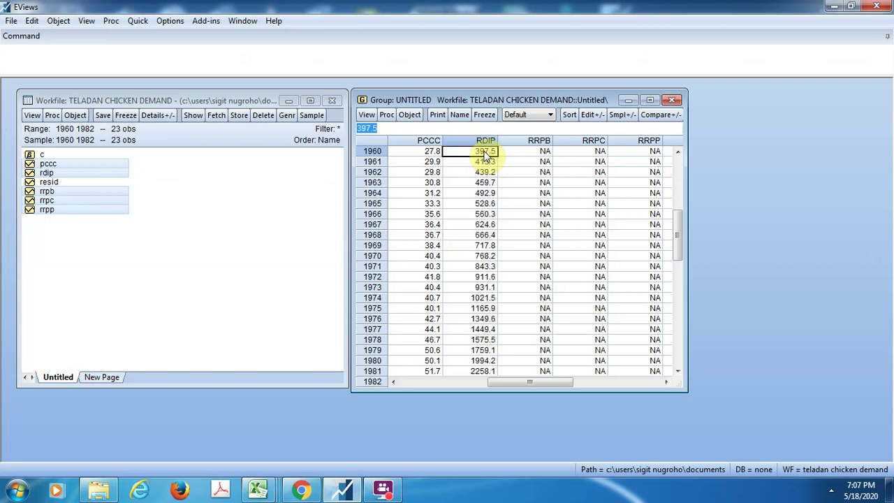
- Copy the RRPB values in F12:F34 from Excel and paste them into the RRPB column of the EViews group, starting at 1960
left_click(539, 153)
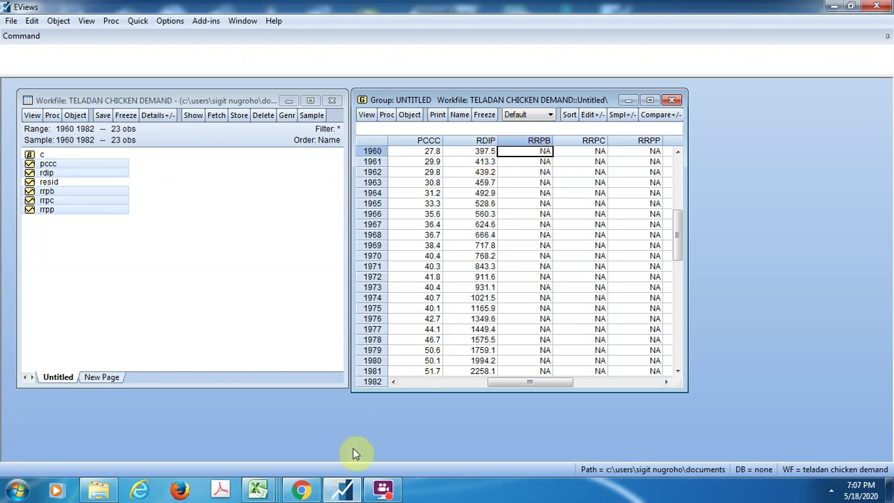
left_click(268, 492)
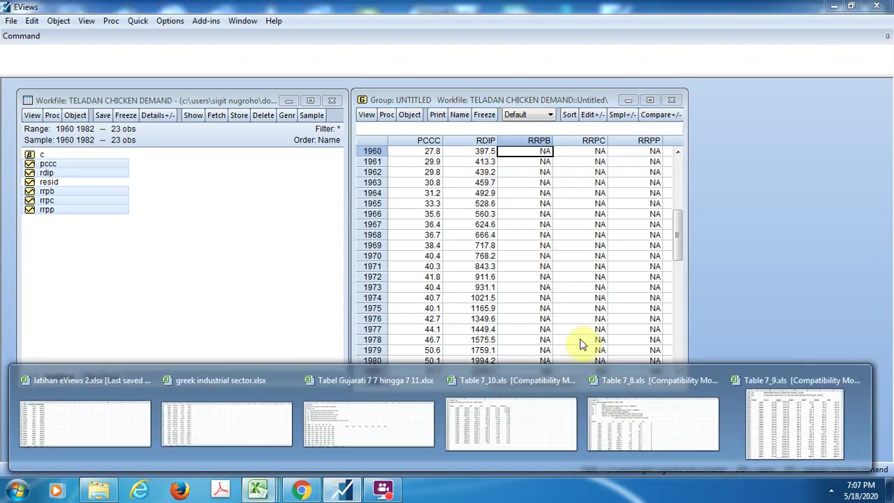
left_click(796, 413)
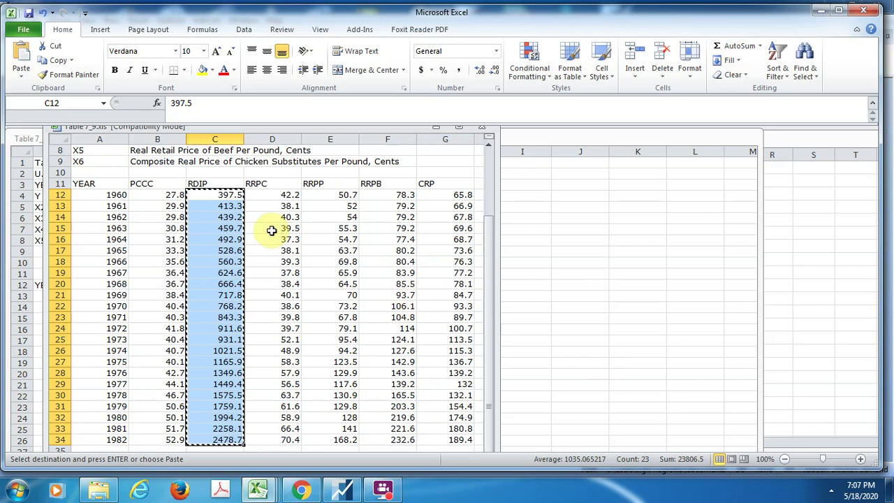
left_click(377, 194)
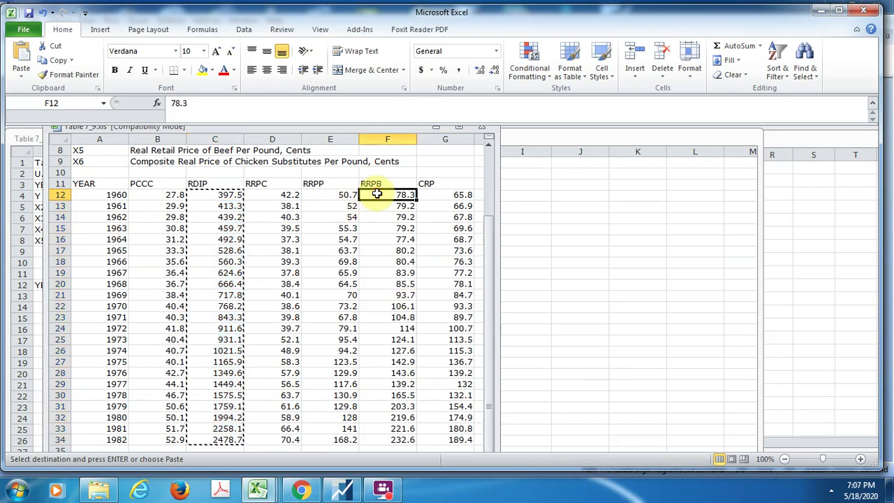
key("ctrl+shift+Down")
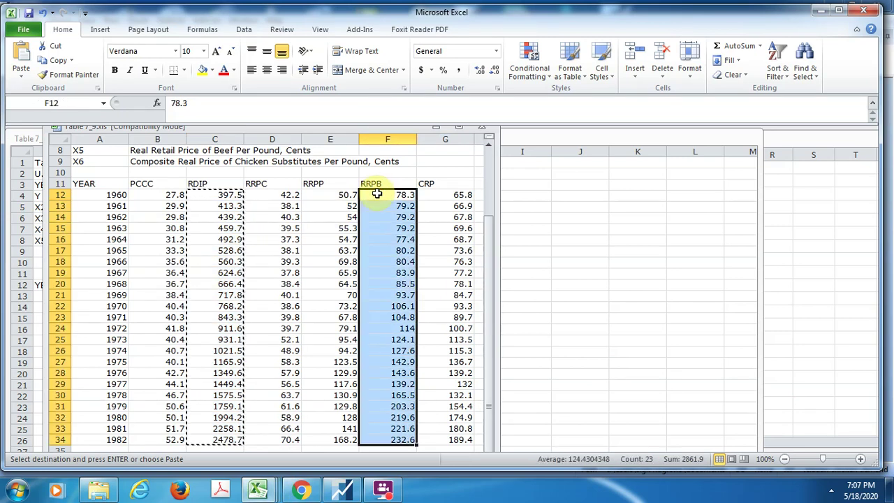
key("ctrl+c")
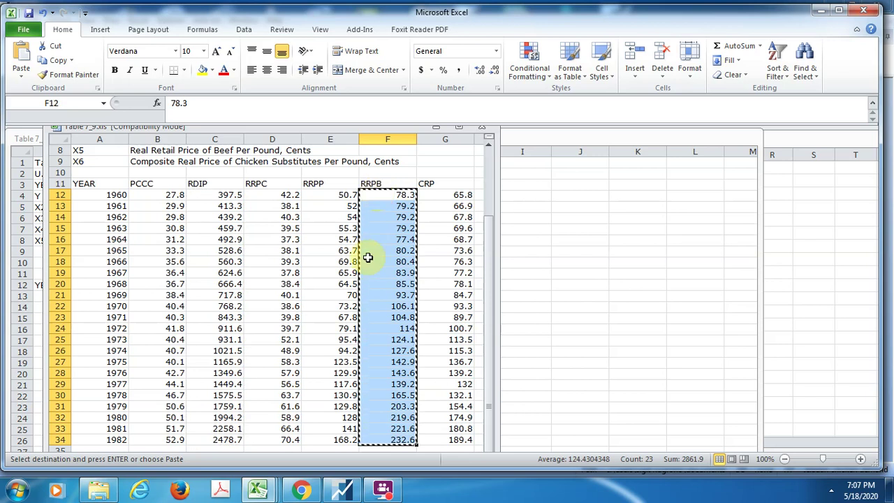
left_click(342, 488)
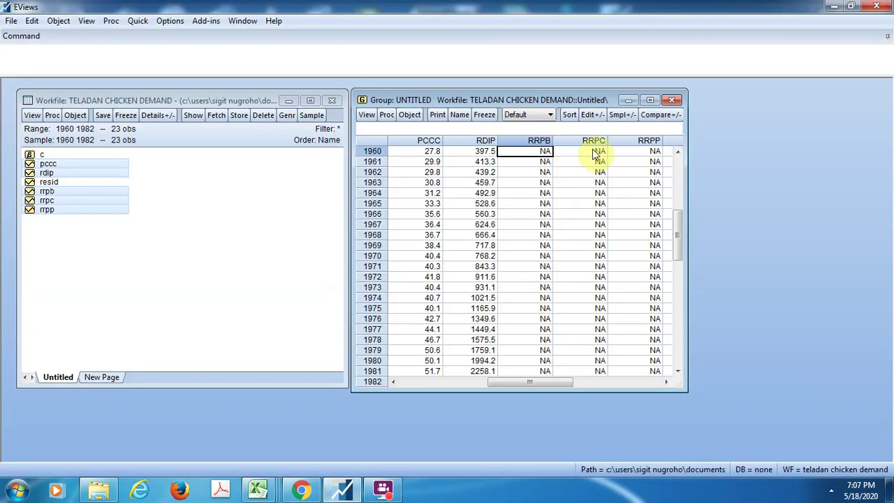
left_click(529, 152)
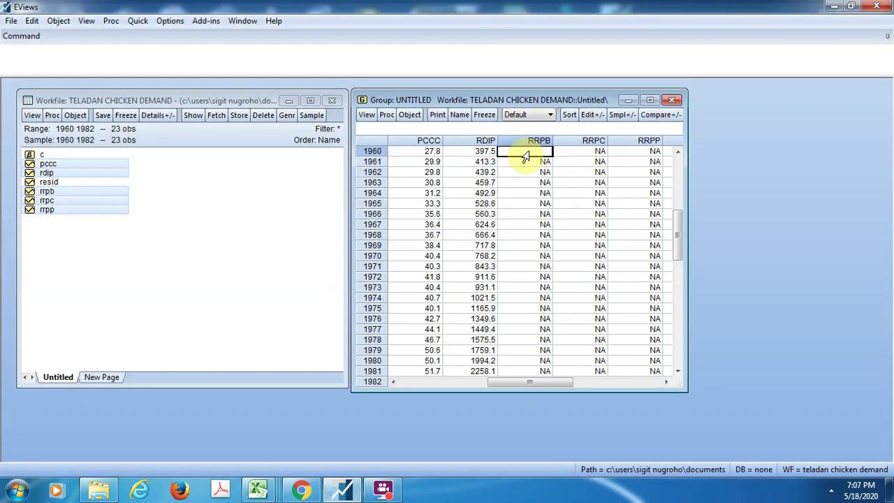
key("ctrl+v")
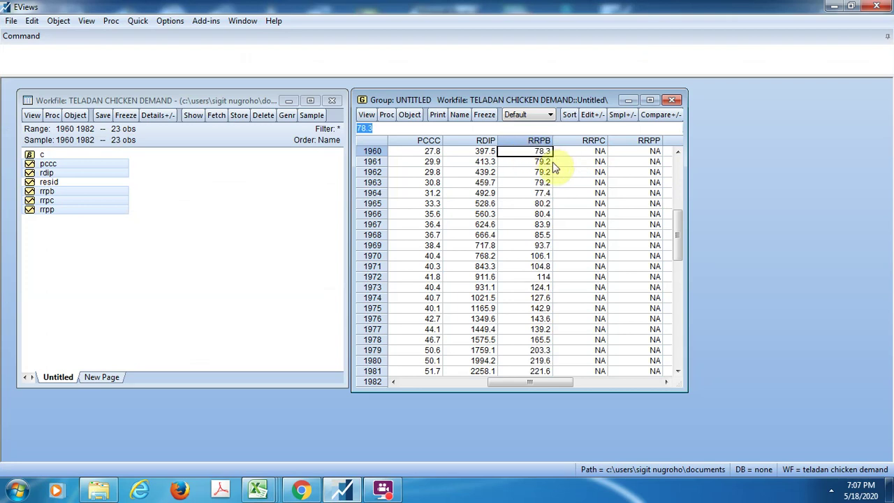
- Switch to the Table 7_9 workbook in Excel and copy the RRPC and RRPP values together from D12:E34
left_click(577, 152)
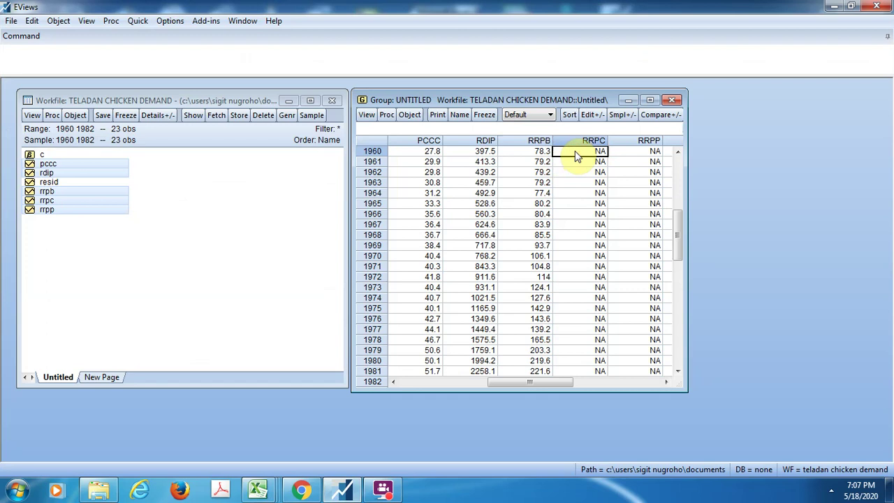
left_click(259, 492)
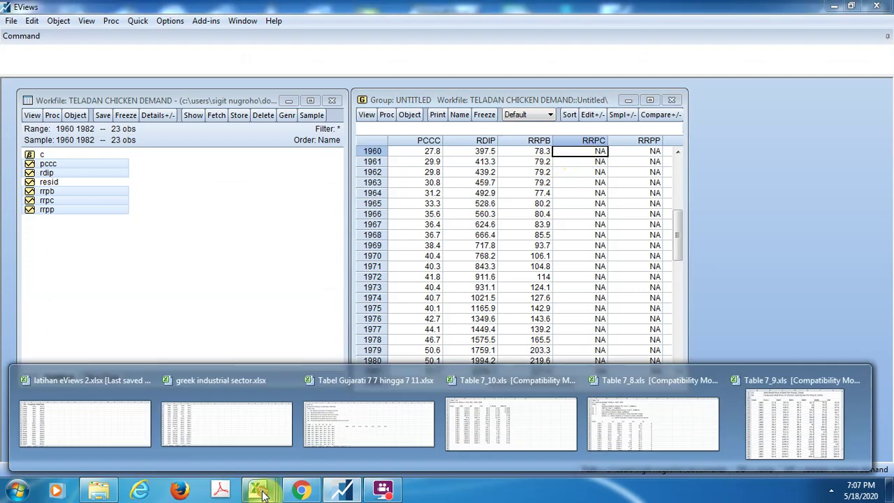
left_click(769, 404)
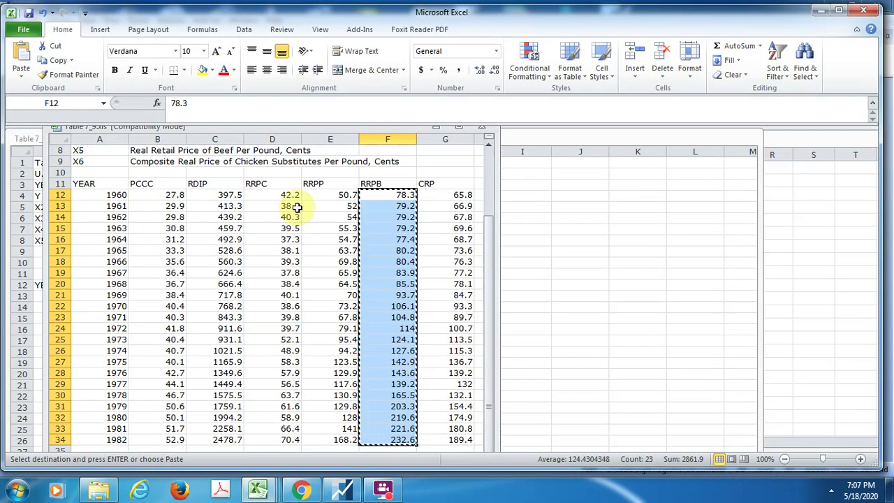
left_click(257, 196)
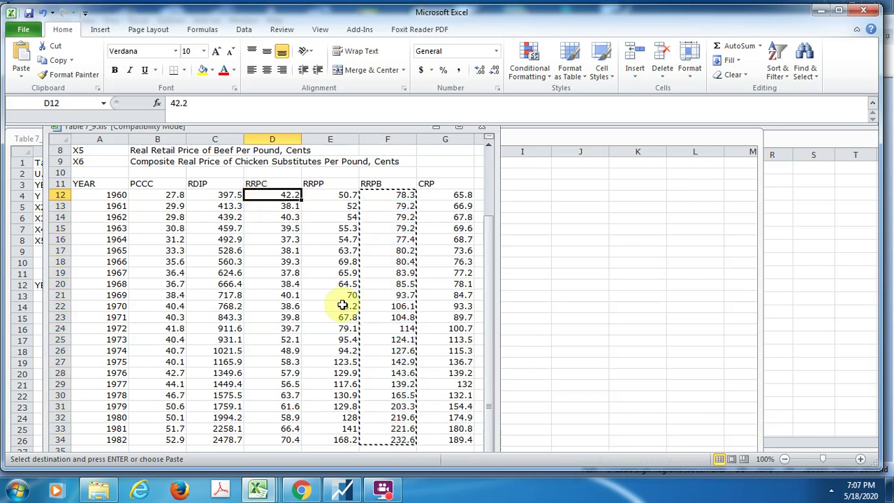
left_click(344, 491)
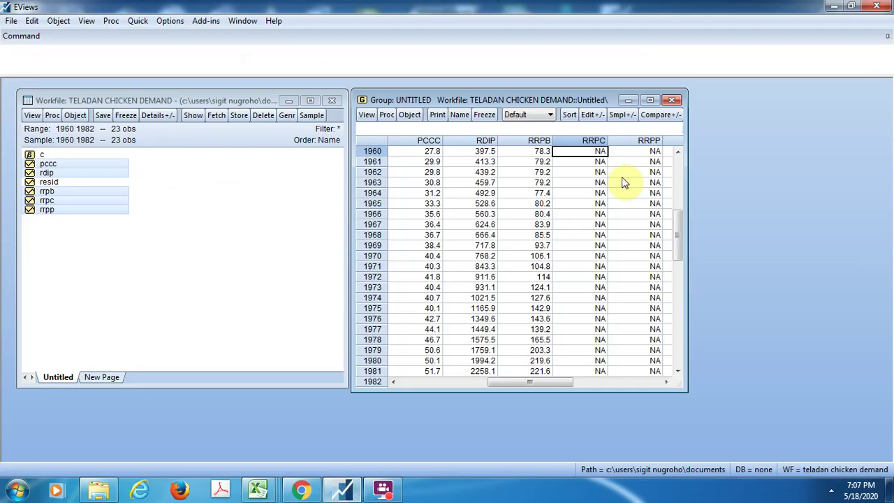
left_click(278, 490)
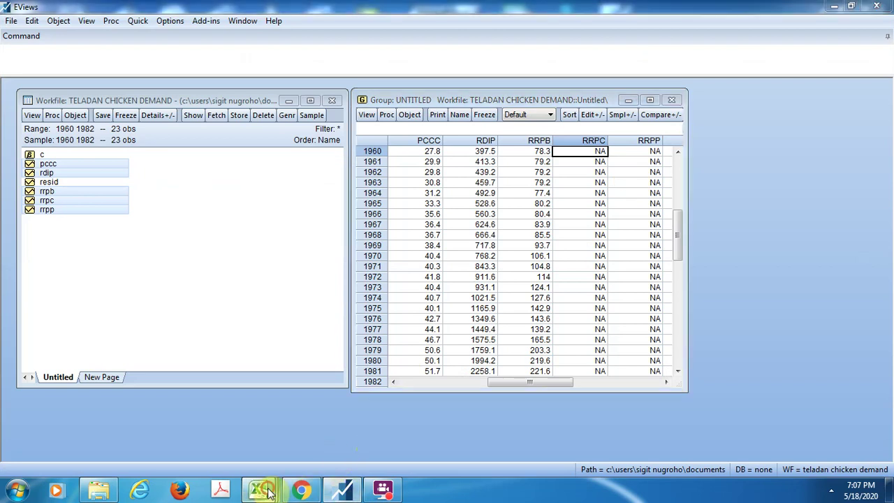
left_click(771, 418)
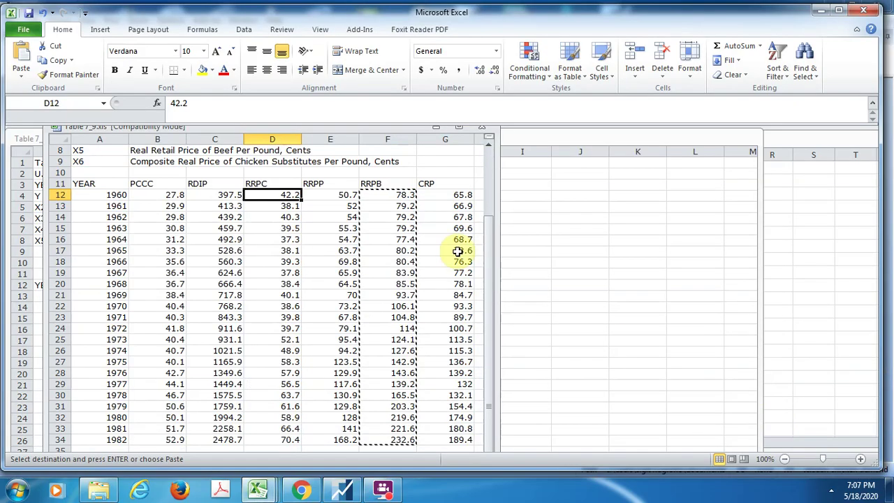
key("shift+Right")
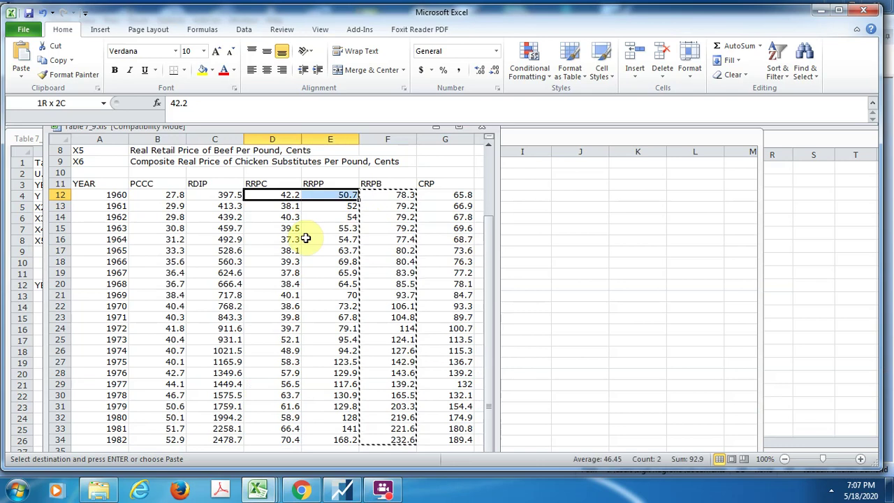
key("ctrl+shift+Down")
key("ctrl+c")
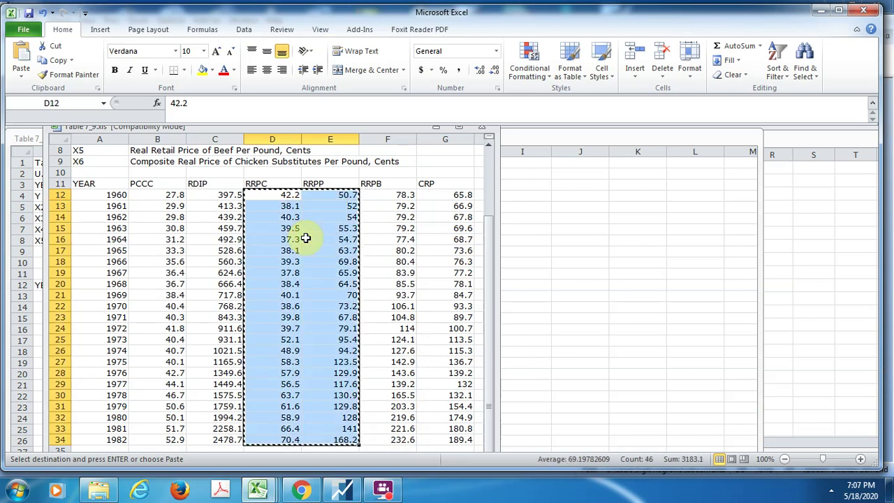
- Paste the copied values into the RRPC and RRPP columns of the EViews group from 1960, and turn off editing
left_click(338, 492)
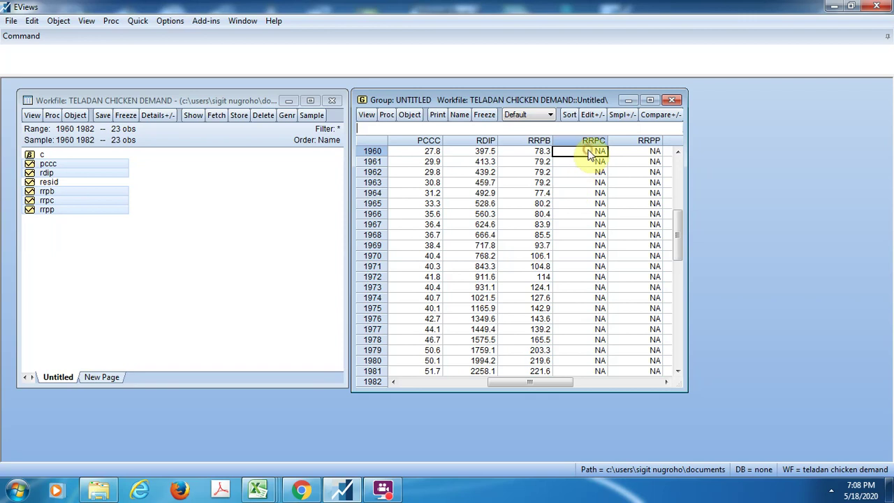
key("ctrl+v")
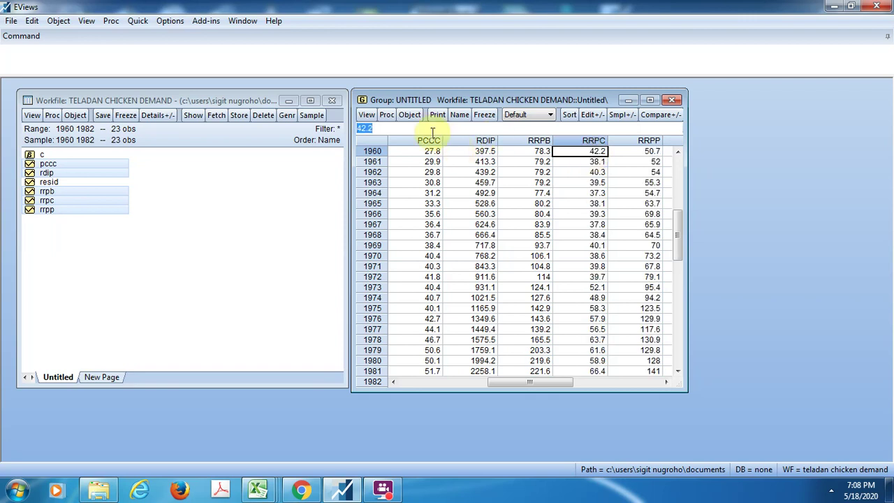
left_click(593, 115)
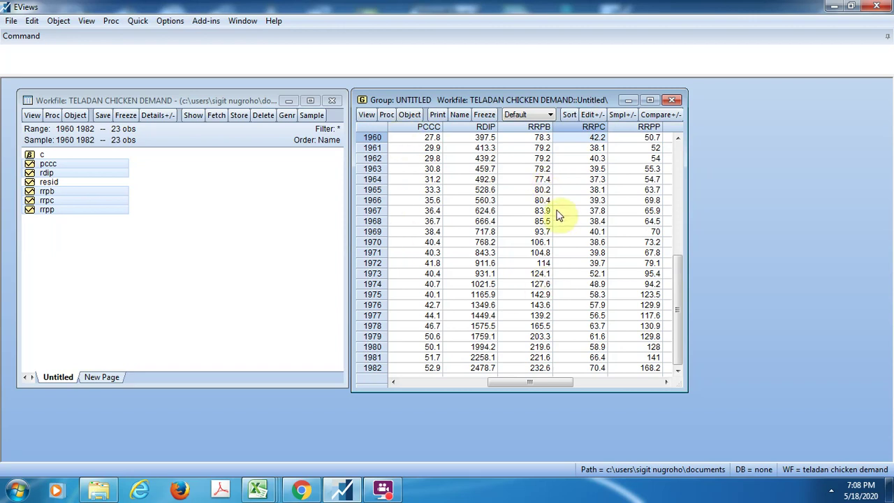
- Estimate a least squares equation from the group, specified as pccc c rdip rrpb rrpc rrpp, and move its output window over the workfile
left_click(387, 116)
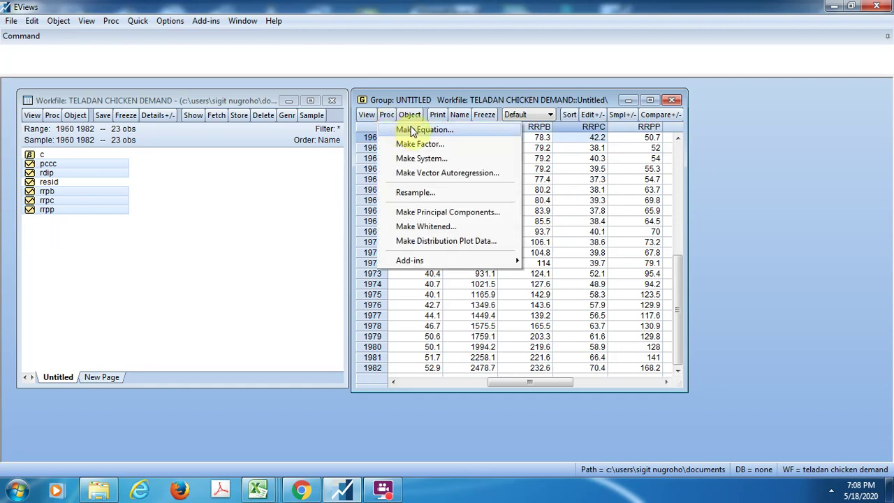
left_click(412, 131)
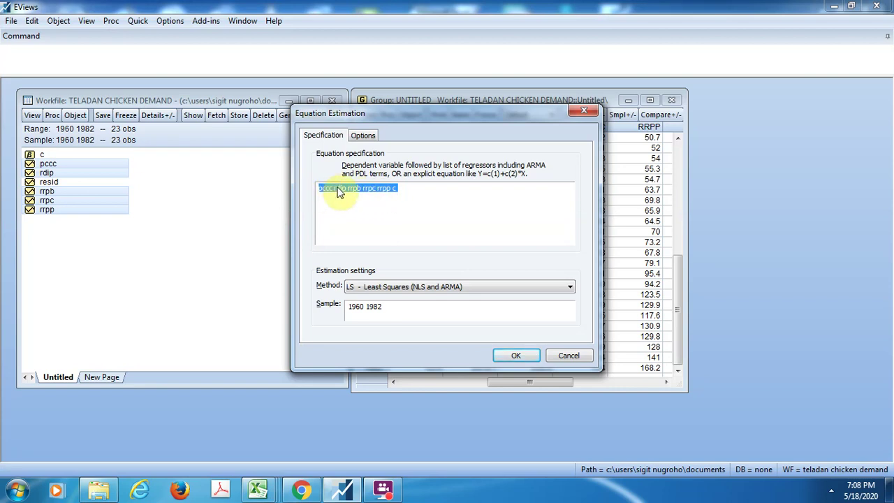
left_click(395, 194)
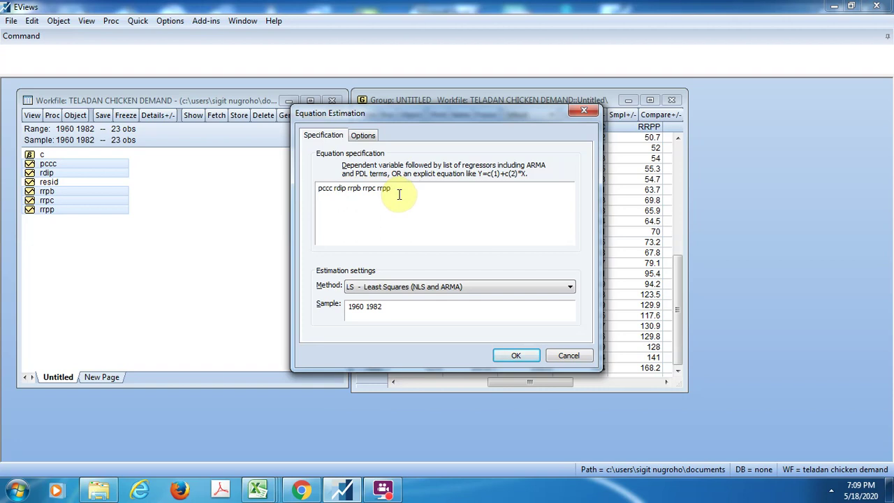
left_click(335, 188)
type("c")
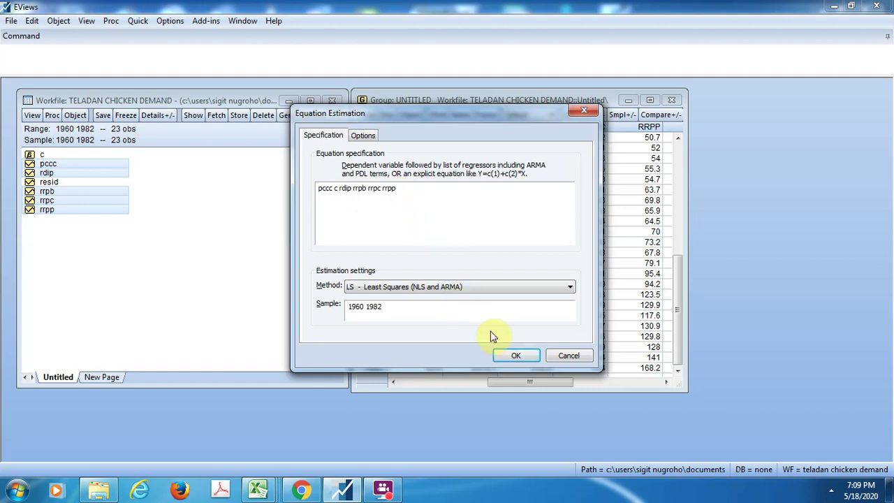
left_click(515, 356)
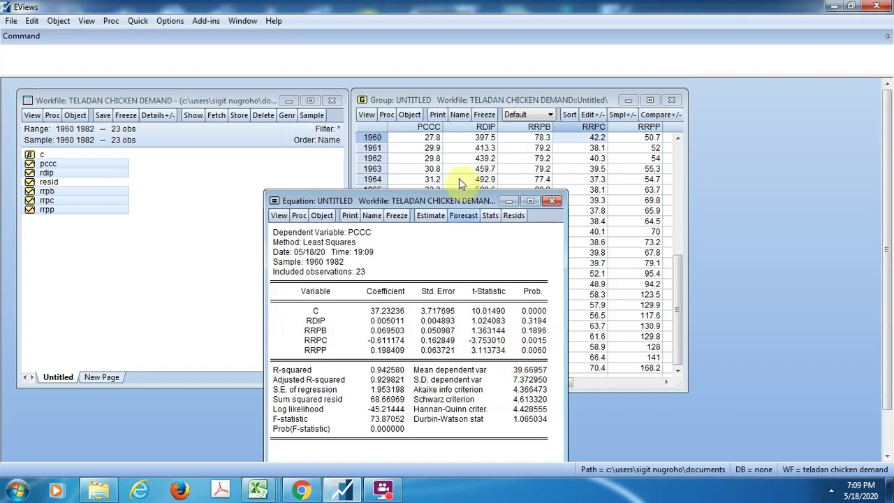
left_click_drag(452, 195, 327, 141)
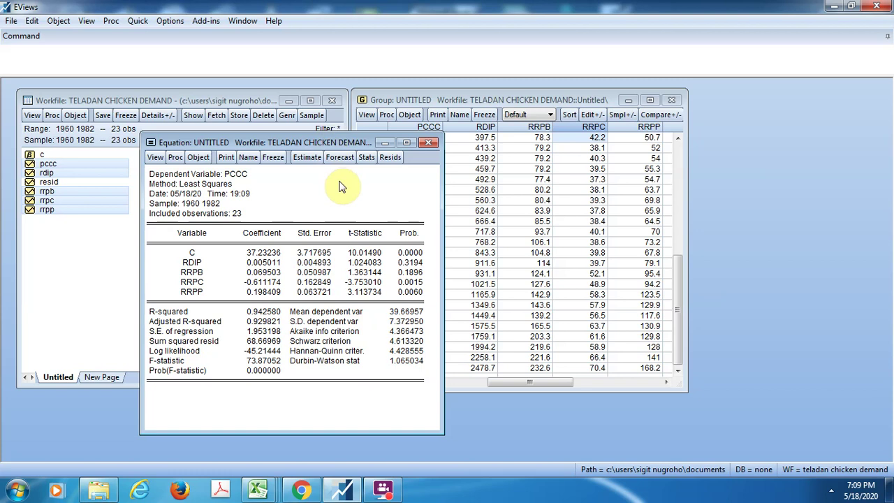
- Open a new blank document in Word, paste the copied price values into it and undo the paste
left_click(17, 490)
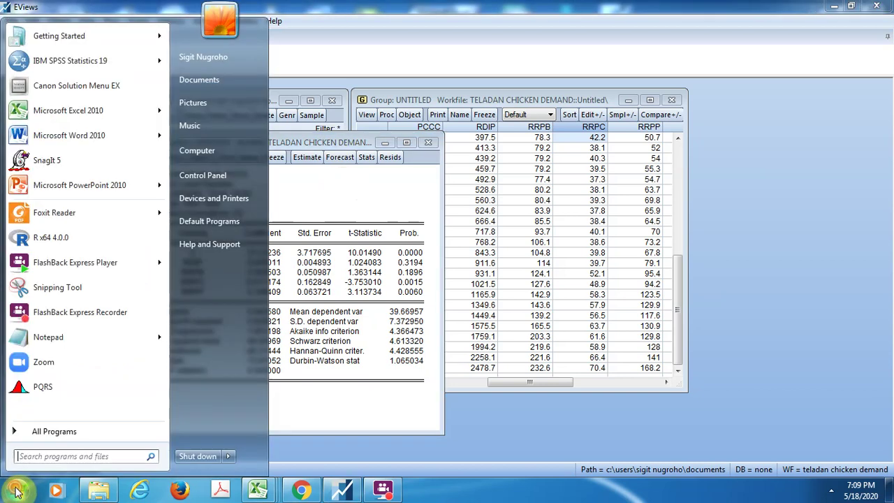
left_click(51, 135)
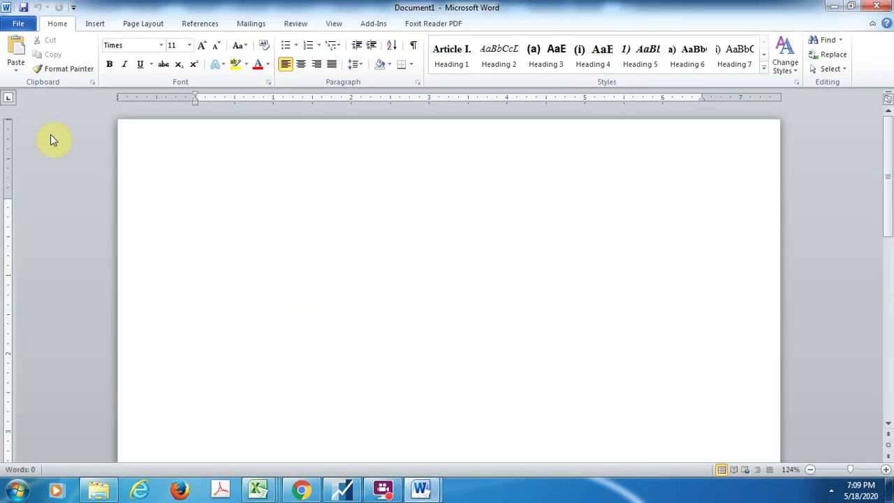
type("42.2\t50.7 38.1\t52 40.3\t54 39.5\t55.3 37.3\t54.7 38.1\t63.7 39.3\t69.8 37.8\t65.9 38.4\t64.5 40.1\t70 38.6\t73.2 39.8\t67.8 39.7\t79.1 52.1\t95.4 48.9\t94.2 58.3\t123.5 57.9\t129.9 56.5\t117.6 63.7\t130.9 61.6\t129.8 58.9\t128 66.4\t141 70.4\t168.2")
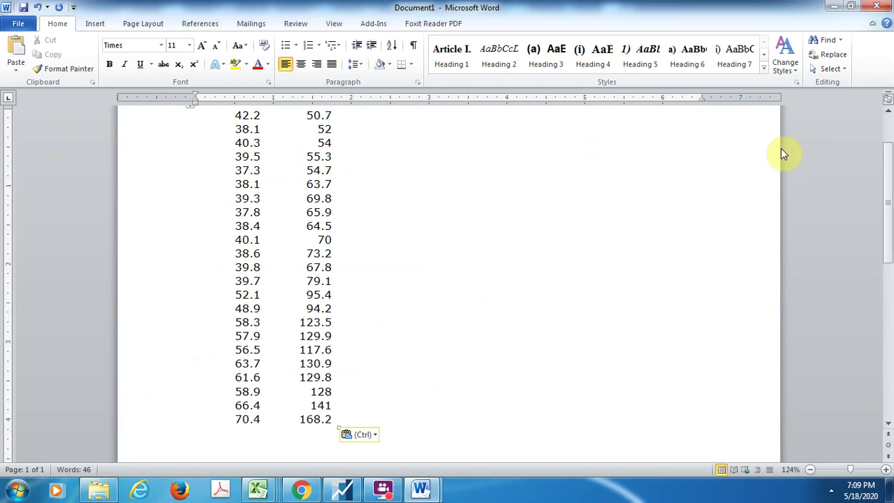
key("ctrl+z")
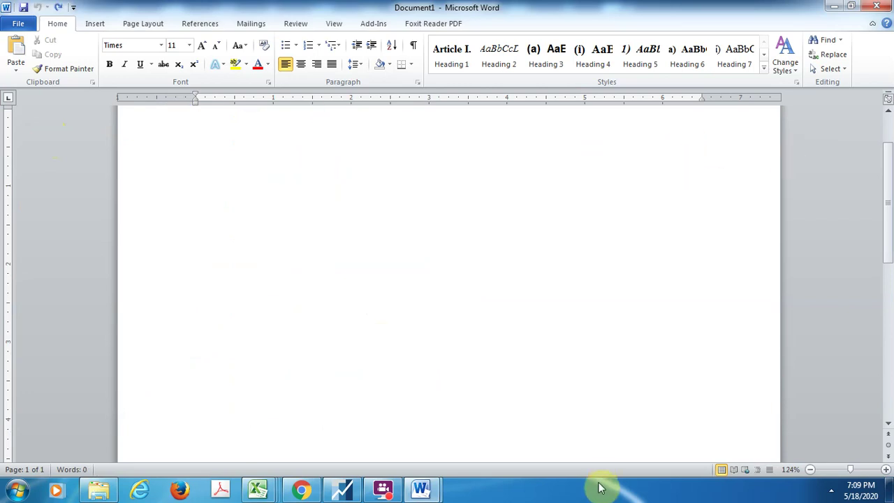
- Switch to EViews and copy the selected part of the regression output in Text format with numbers as displayed
left_click(342, 489)
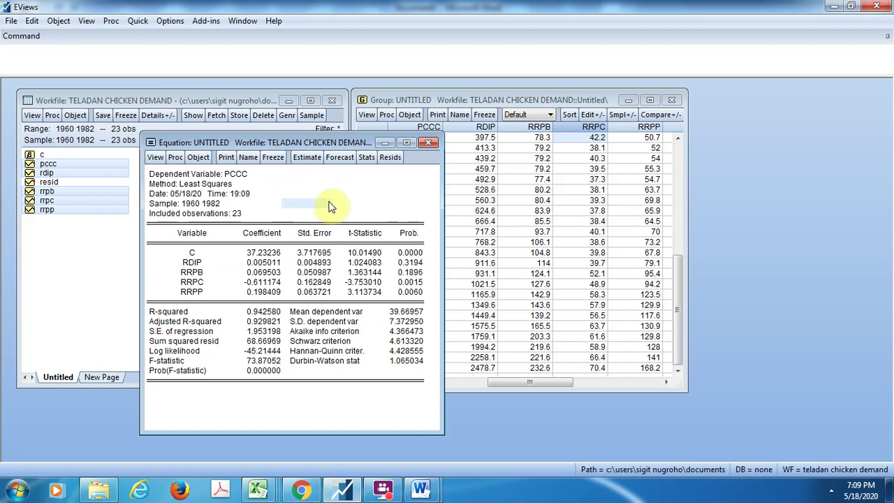
key("ctrl+c")
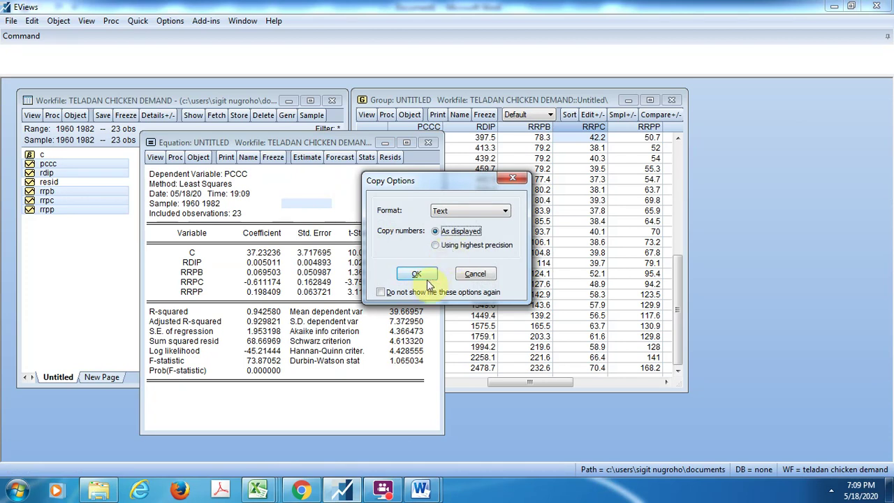
left_click(417, 274)
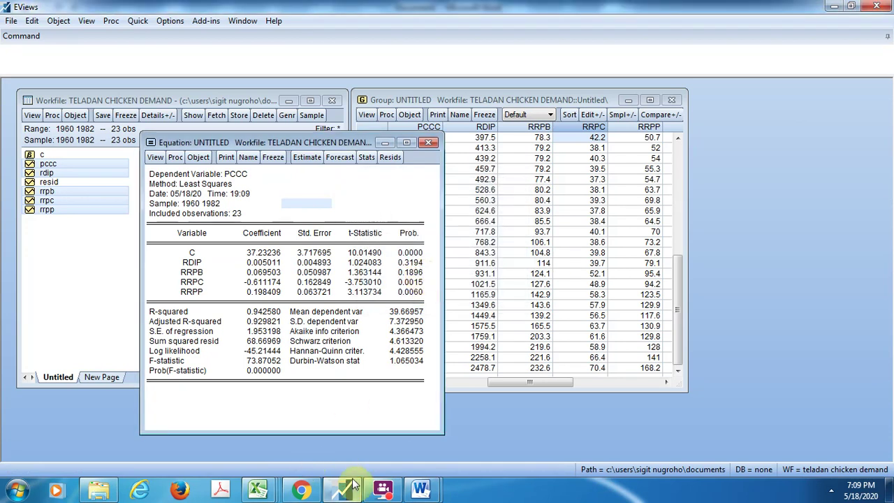
- Switch to Word and paste the copied EViews selection into each of the two open Document1 windows
left_click(422, 486)
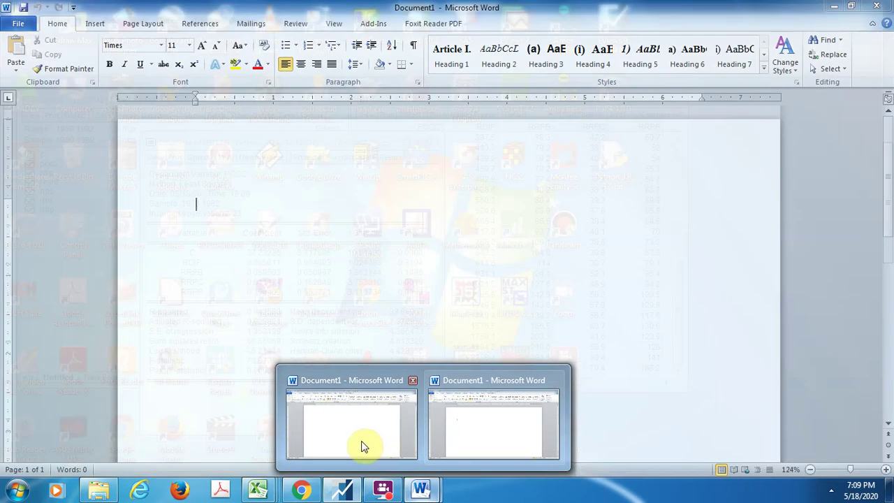
left_click(362, 440)
key("ctrl+v")
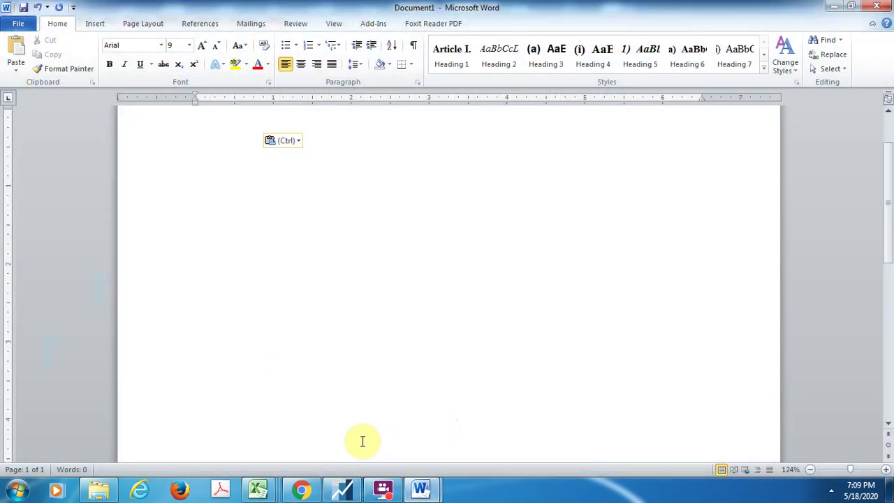
left_click(408, 251)
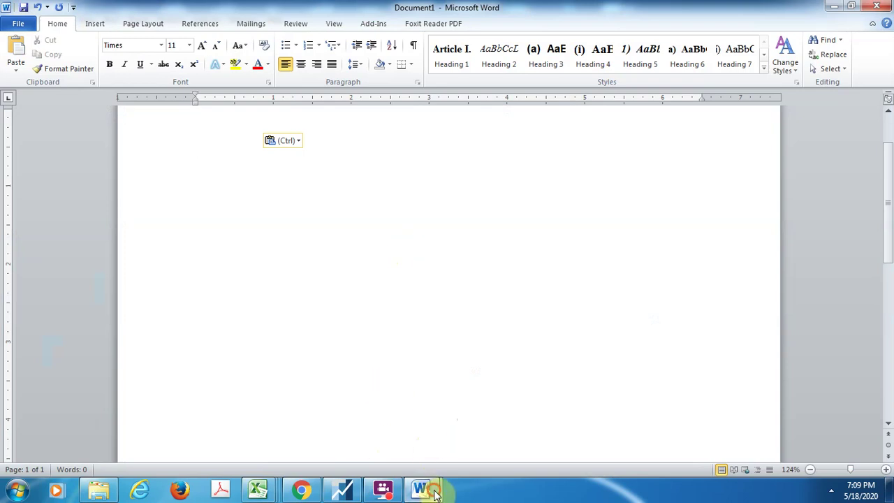
mouse_move(421, 489)
left_click(457, 397)
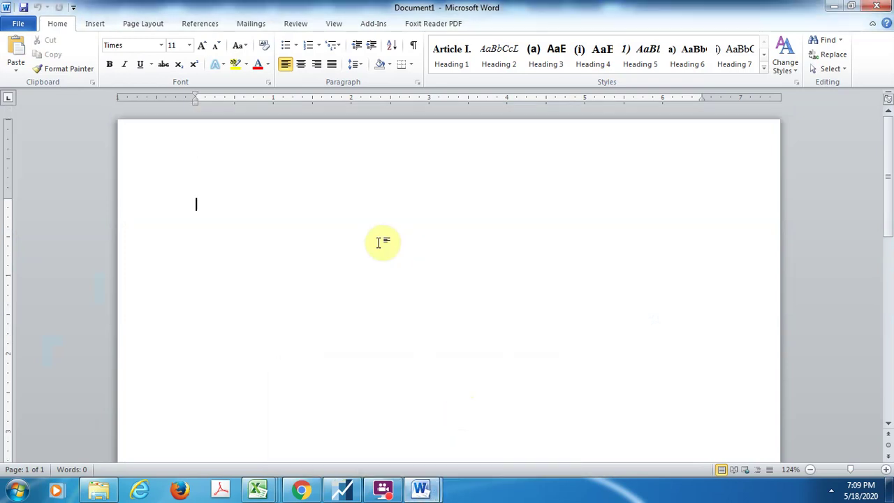
key("ctrl+v")
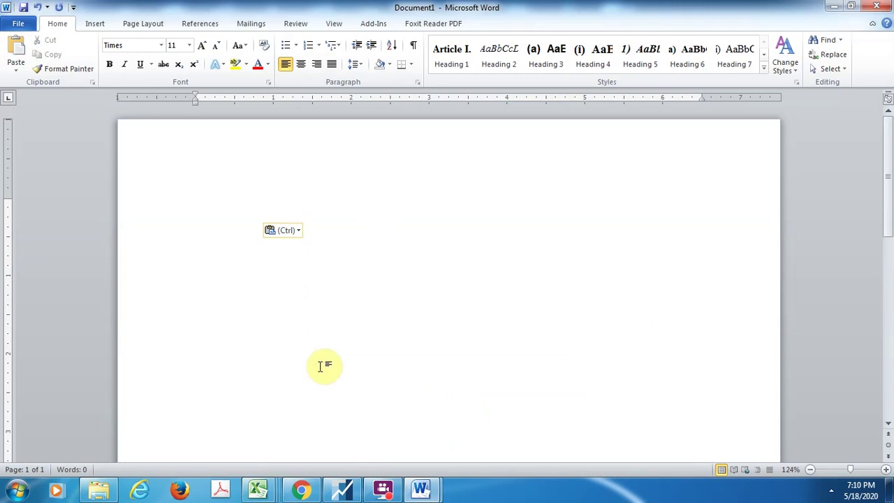
- Switch back to EViews, review the format options for copying the equation output, and cancel the copy
left_click(343, 489)
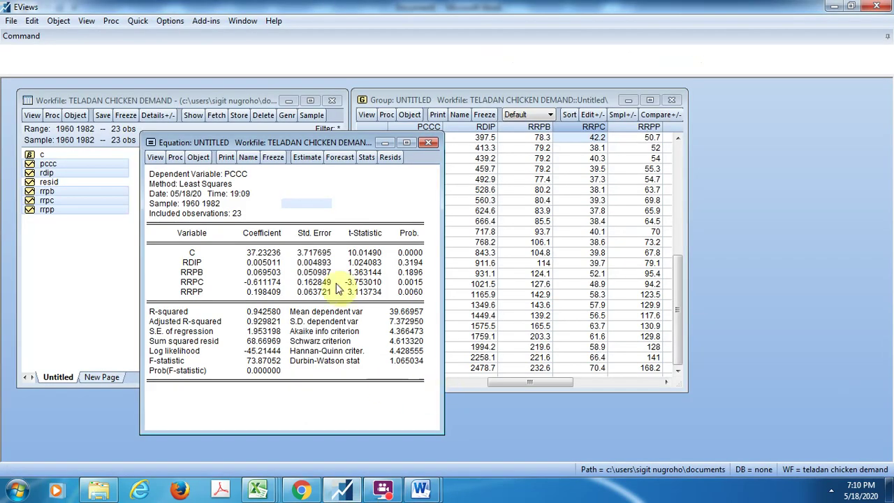
left_click(403, 193)
left_click(366, 411)
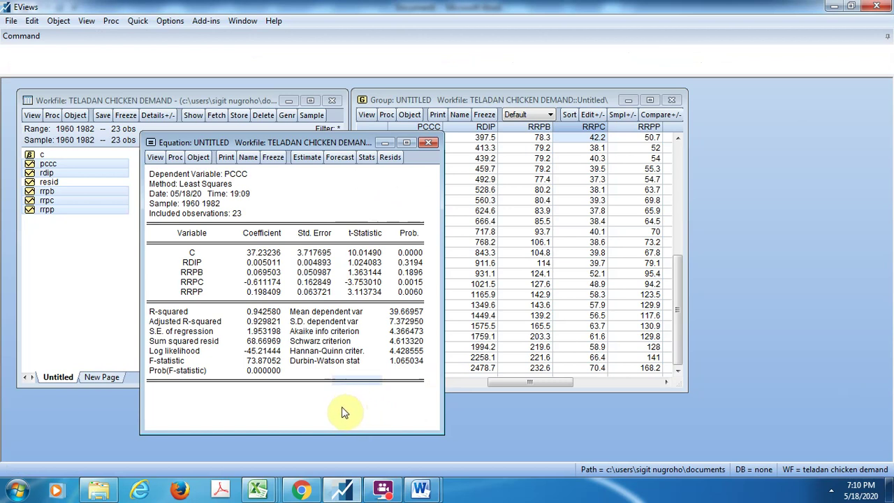
key("ctrl+c")
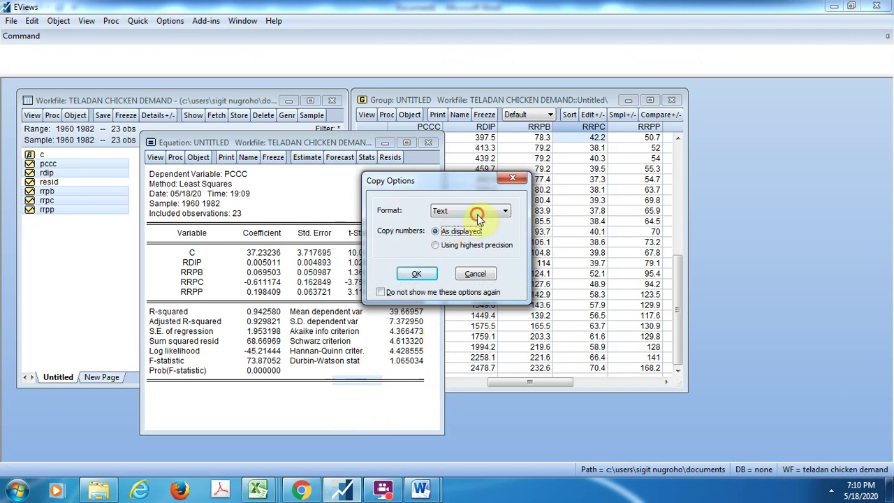
left_click(502, 210)
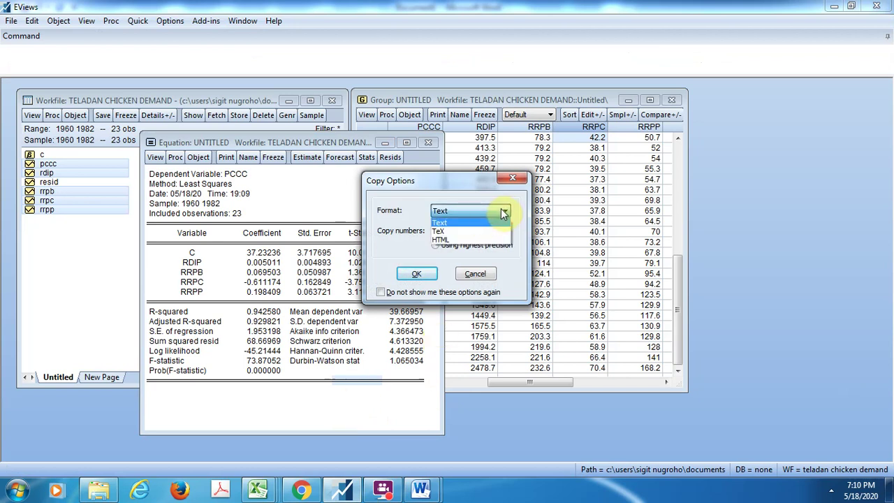
left_click(466, 277)
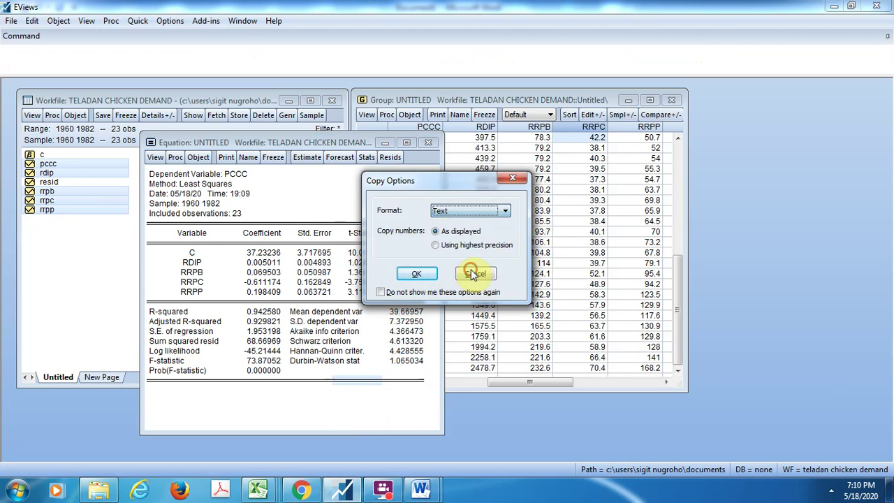
left_click(516, 180)
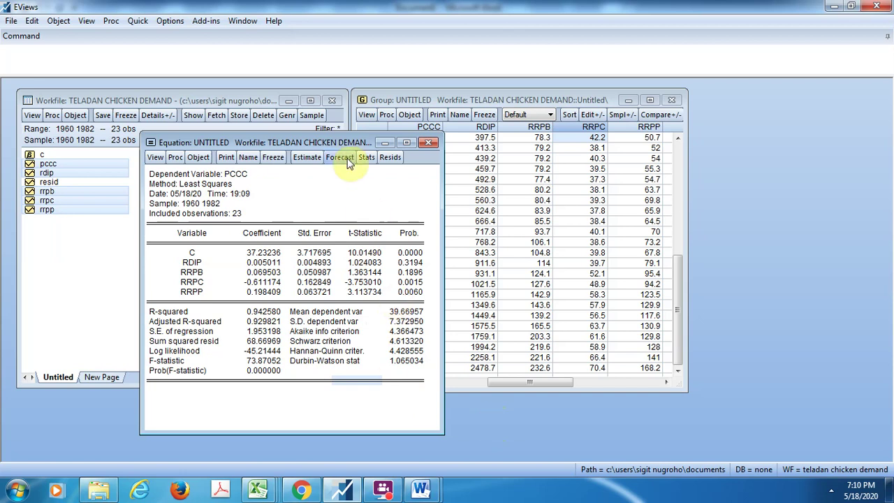
- Move the equation window slightly over the workfile and examine its coefficients, t-statistics, probabilities and fit statistics
left_click_drag(349, 140, 331, 140)
left_click(131, 159)
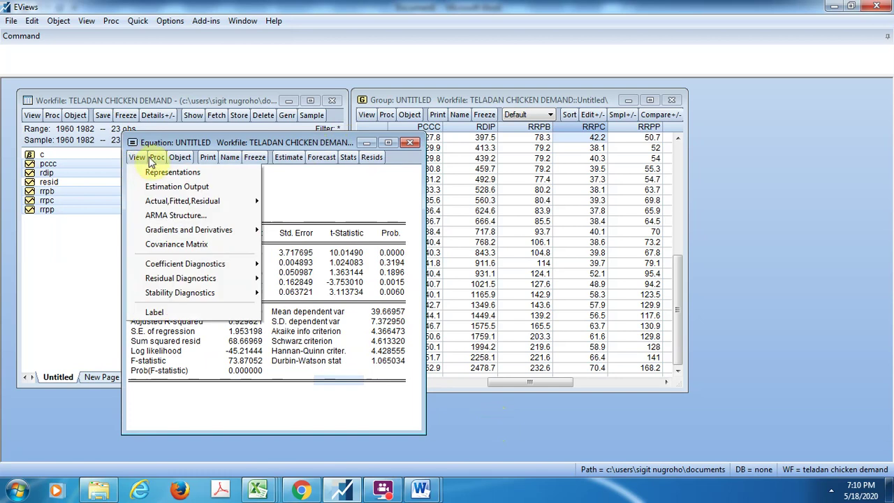
left_click(155, 158)
left_click(156, 159)
left_click(312, 194)
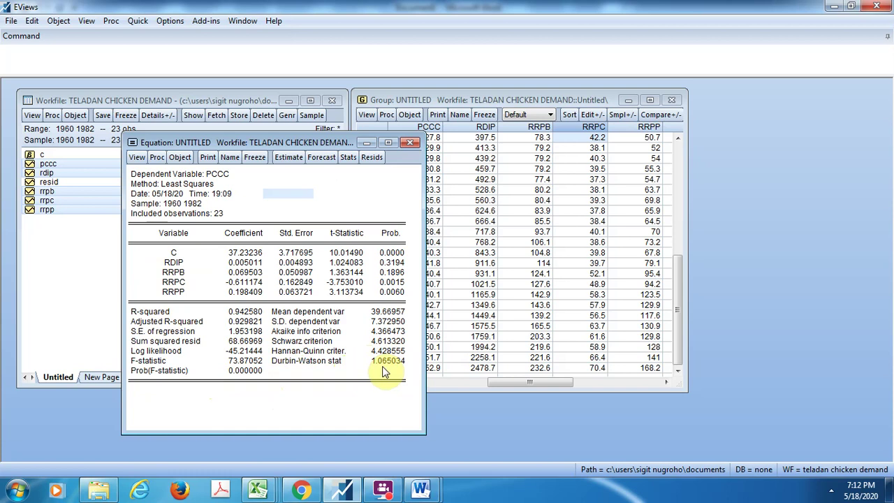
left_click_drag(383, 372, 353, 291)
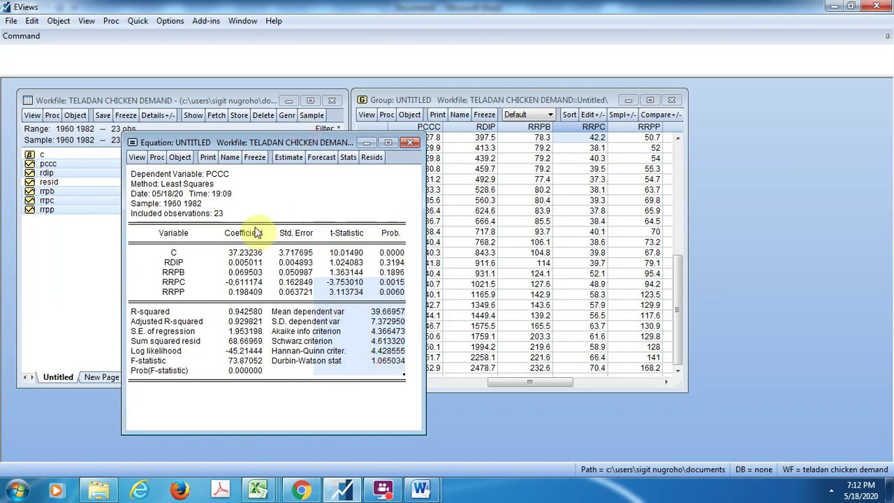
- Display the variance inflation factors from the coefficient diagnostics of the estimated equation
left_click(137, 158)
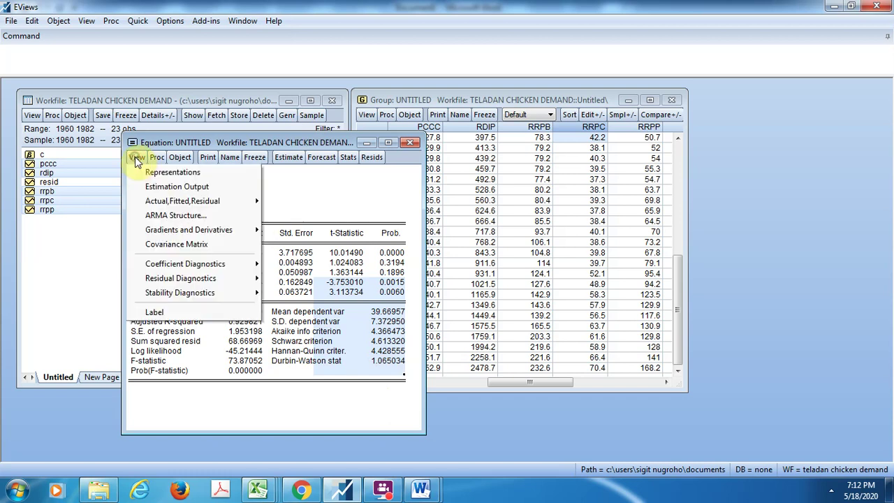
mouse_move(209, 280)
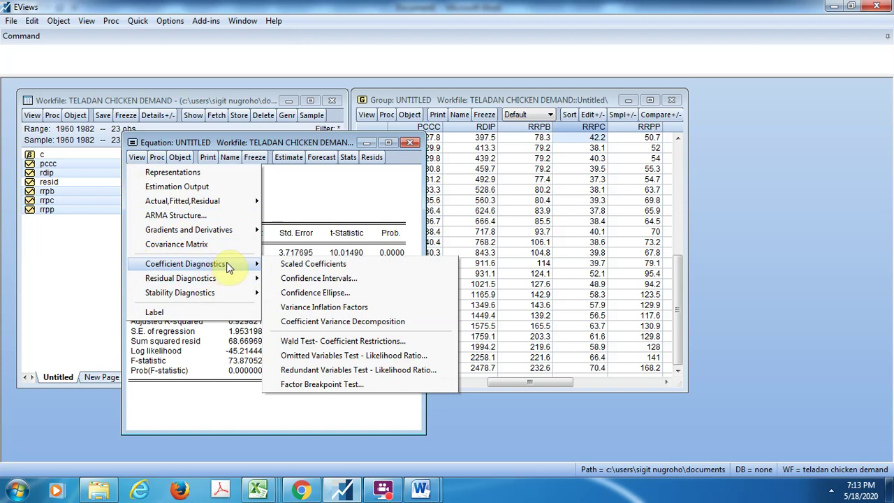
left_click(330, 309)
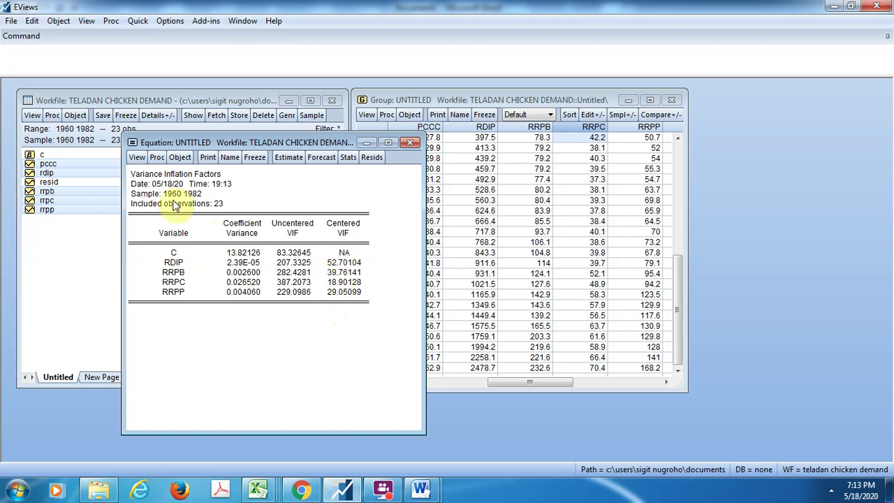
- Run the histogram normality test on the residuals of the estimated equation
left_click(138, 158)
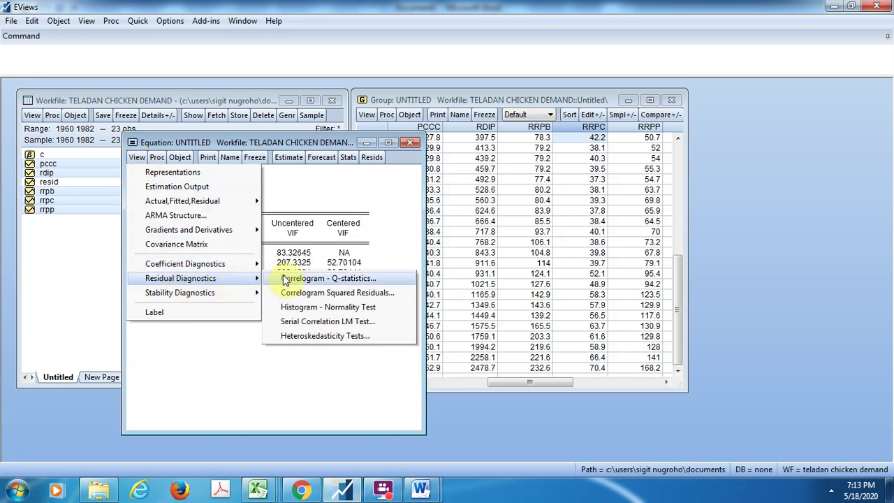
left_click(363, 307)
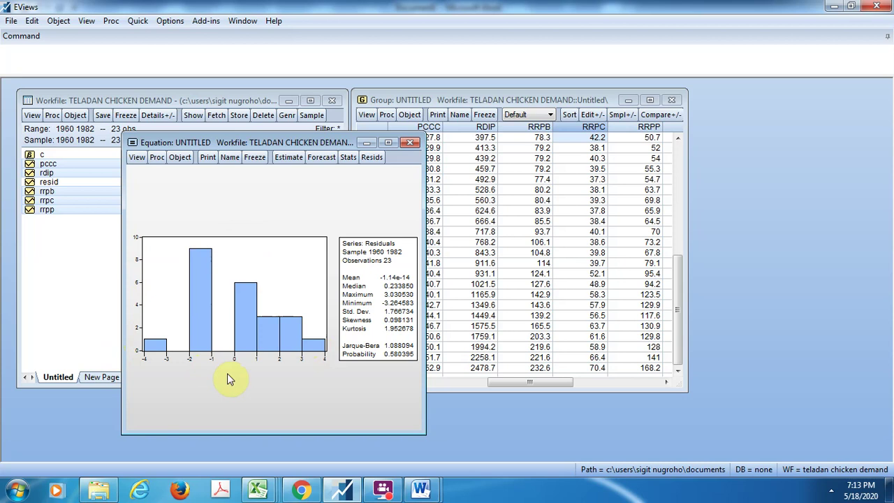
left_click(175, 157)
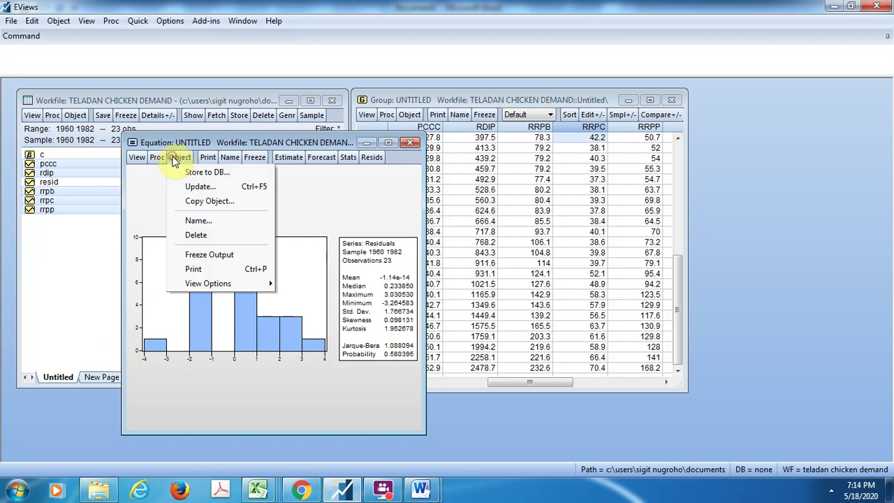
- Open the heteroskedasticity tests for the equation's residuals, review the Harvey, Glejser and ARCH test types, and cancel the custom test wizard
left_click(137, 160)
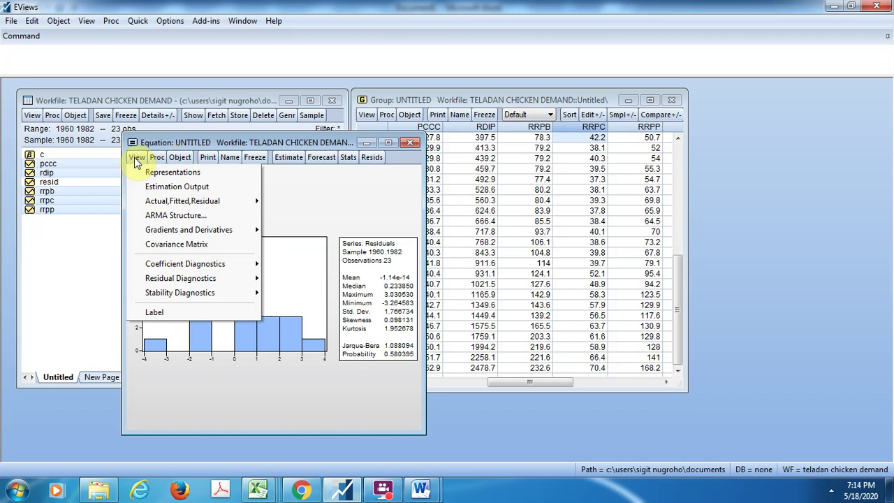
mouse_move(174, 266)
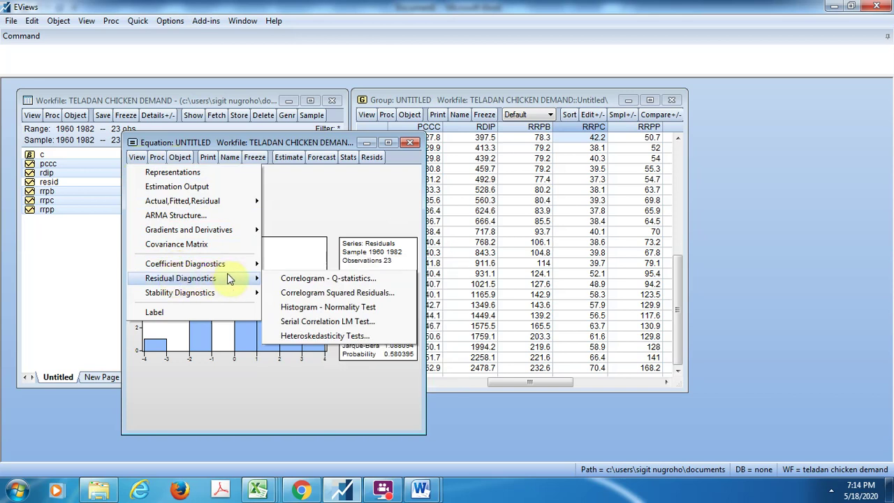
left_click(334, 335)
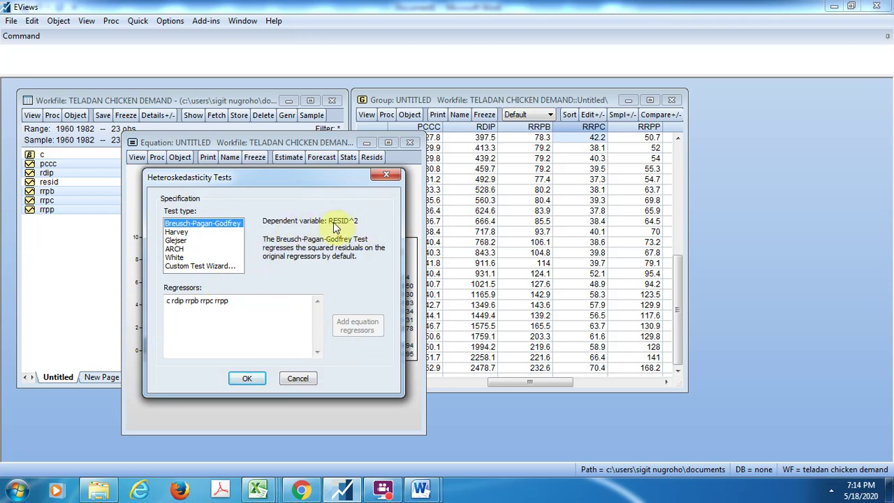
left_click(174, 232)
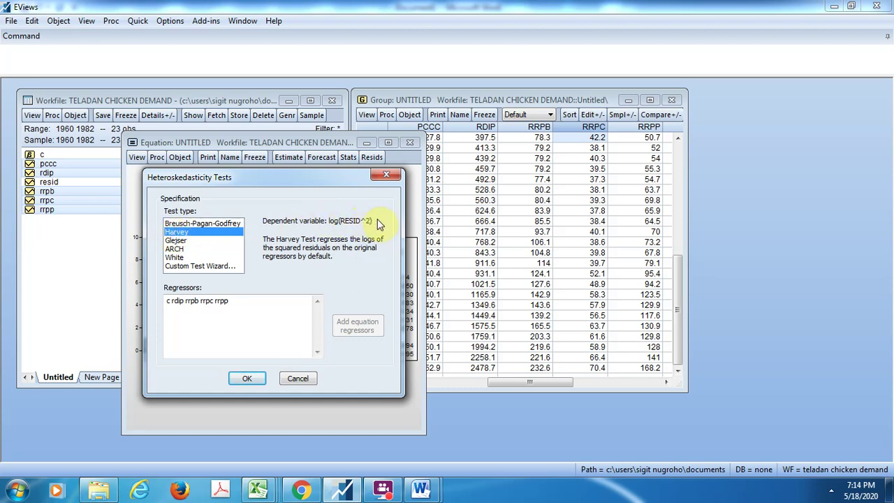
left_click(176, 241)
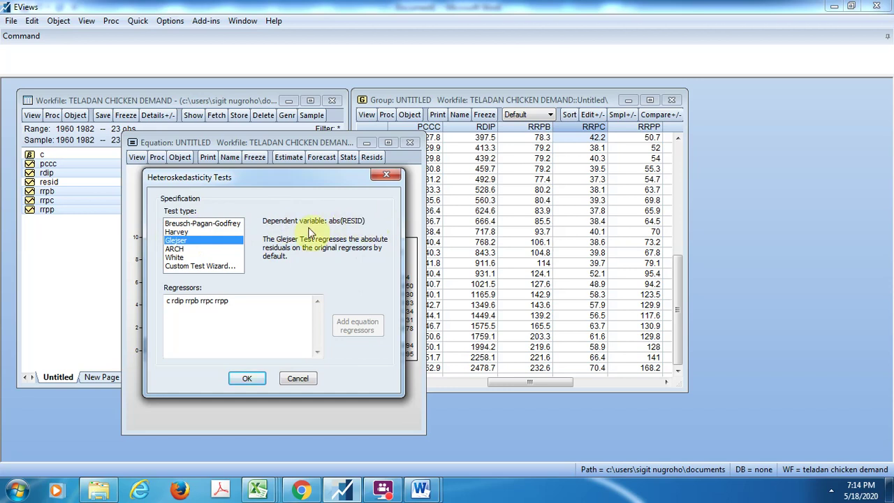
left_click(176, 249)
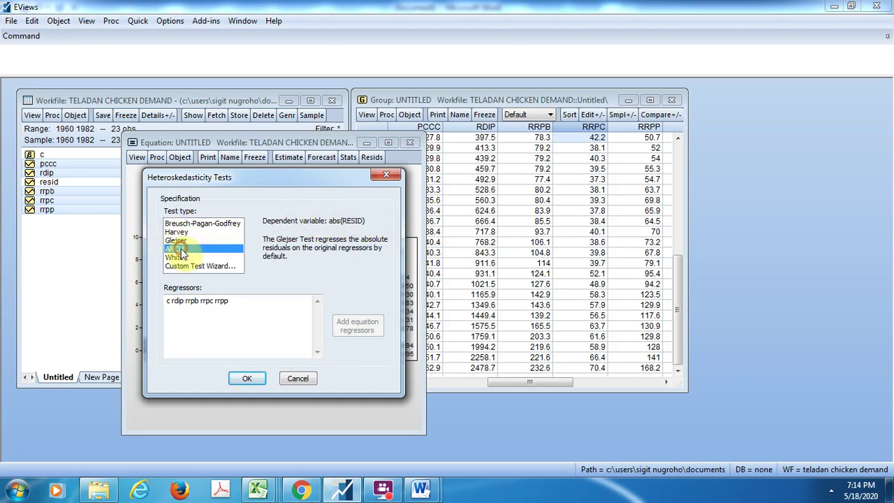
left_click(202, 267)
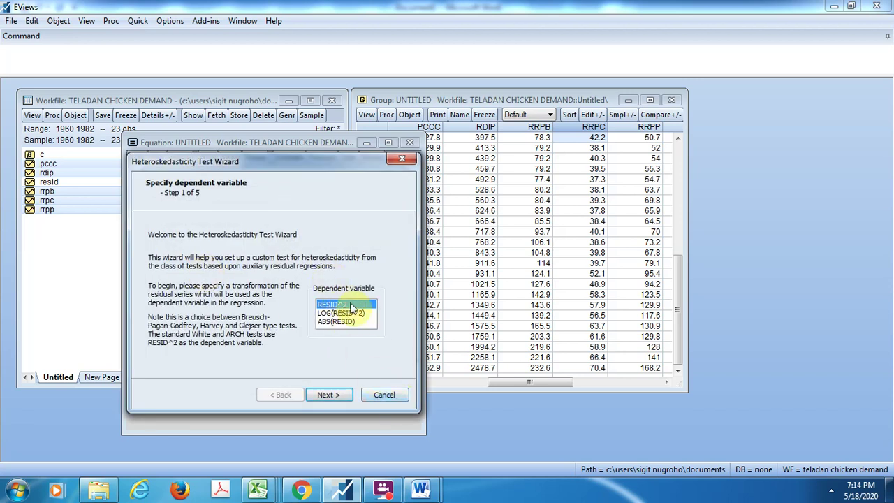
left_click(389, 396)
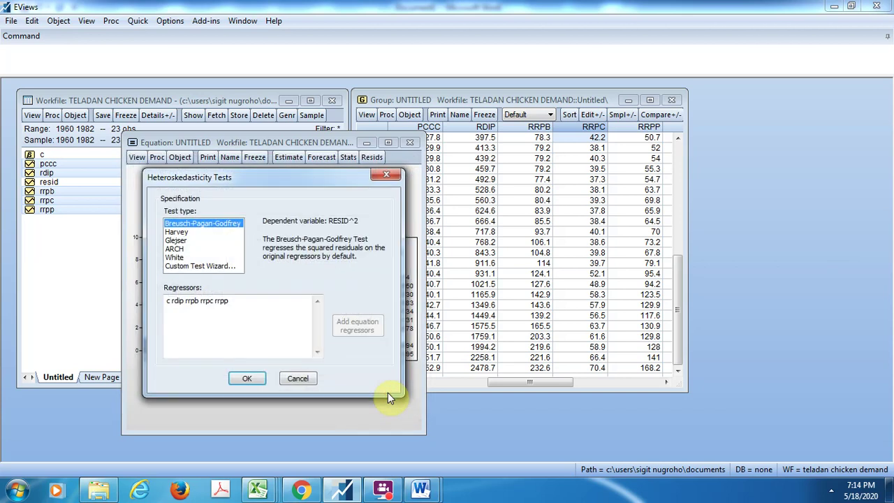
- Run the Harvey heteroskedasticity test on regressors c rdip rrpb rrpc rrpp and examine the full test output
left_click(177, 240)
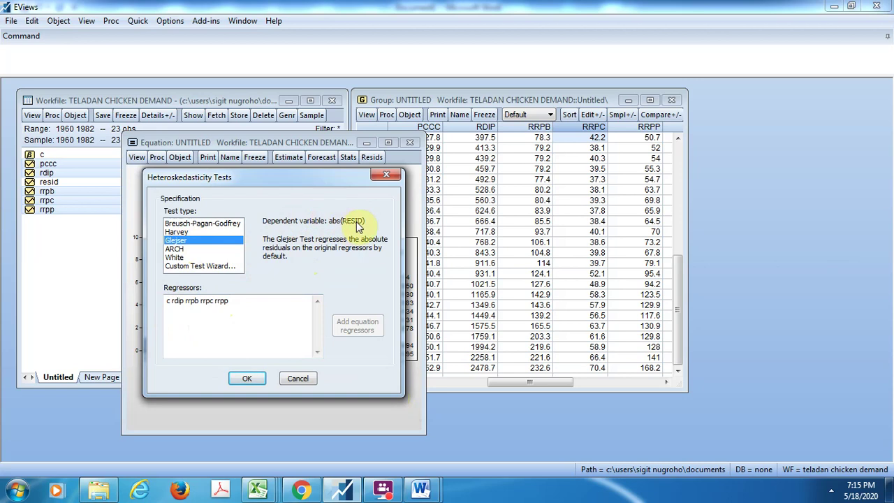
left_click(180, 232)
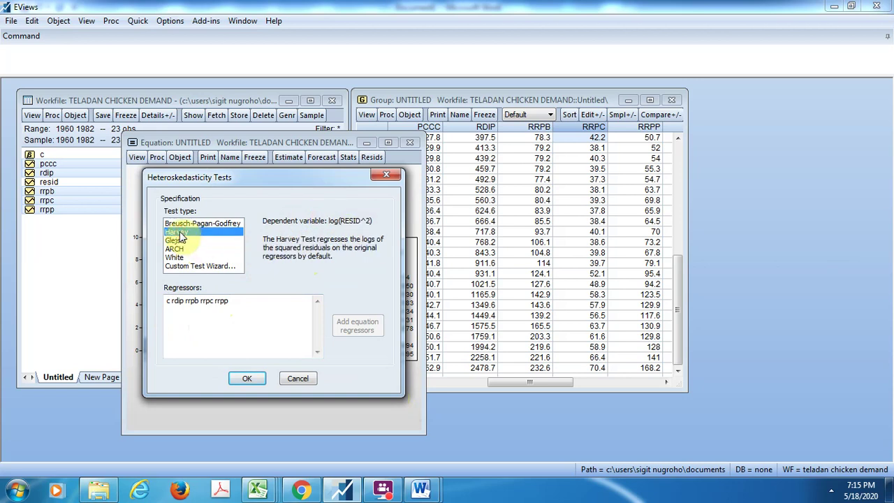
left_click(243, 379)
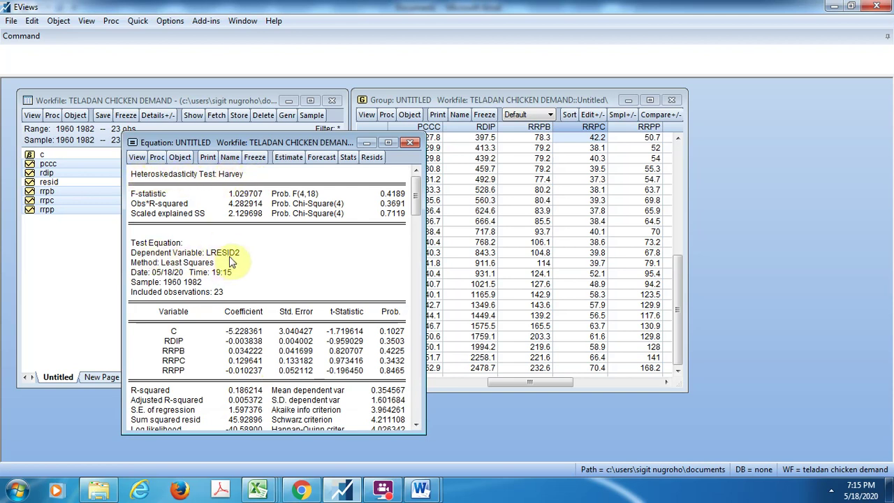
left_click(415, 259)
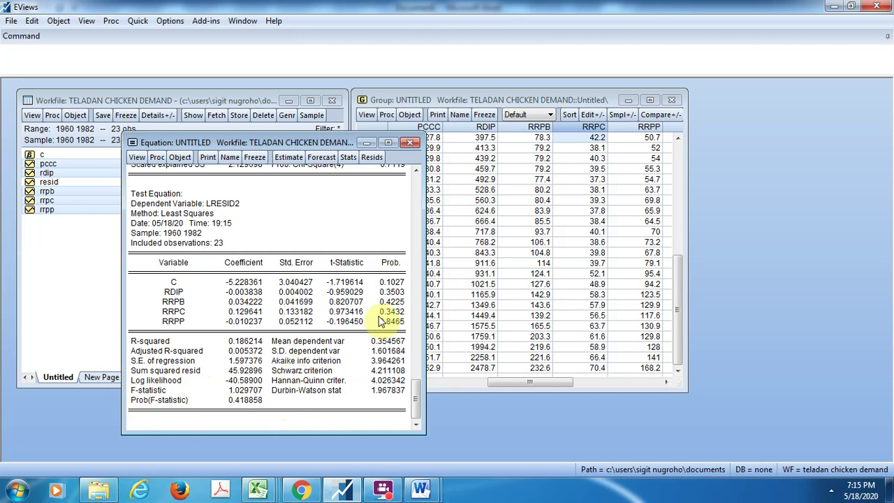
left_click_drag(417, 388, 416, 176)
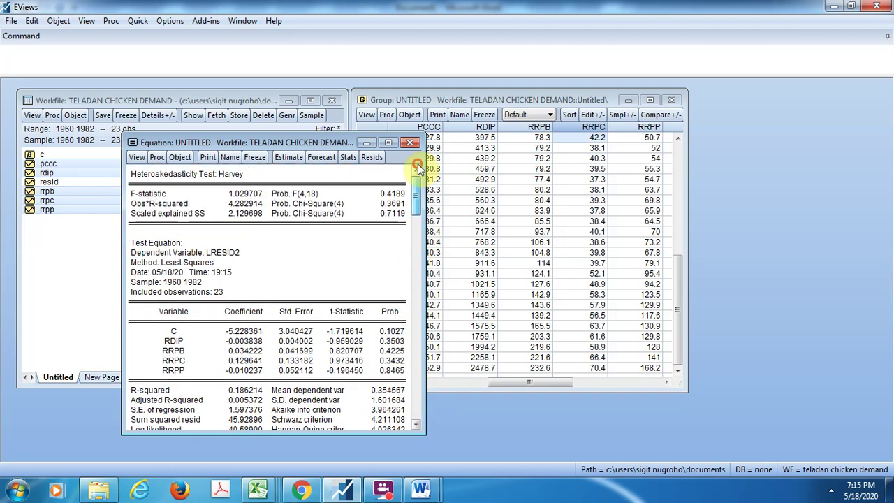
- Move the equation window aside, close it, and confirm deleting the untitled equation
left_click_drag(319, 140, 718, 147)
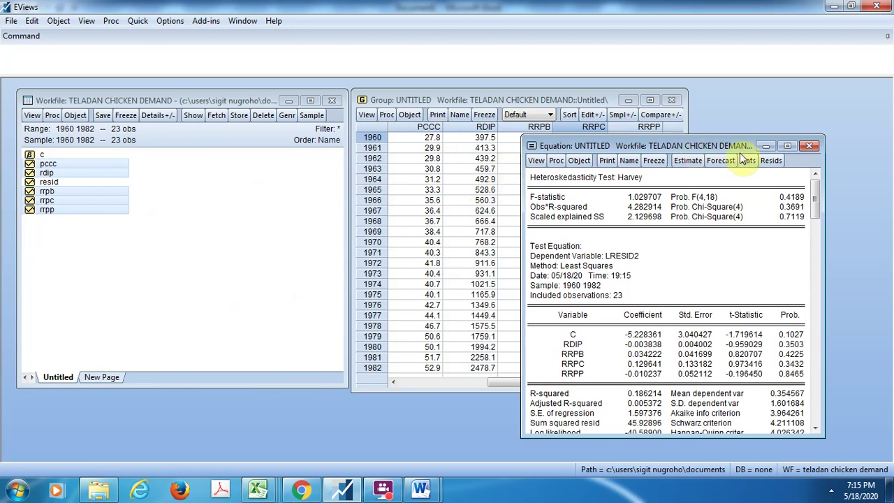
left_click(808, 146)
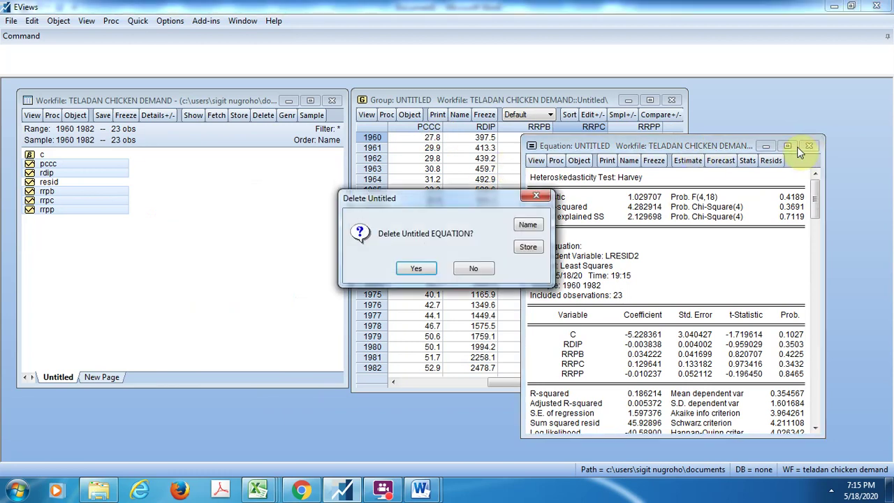
left_click(416, 268)
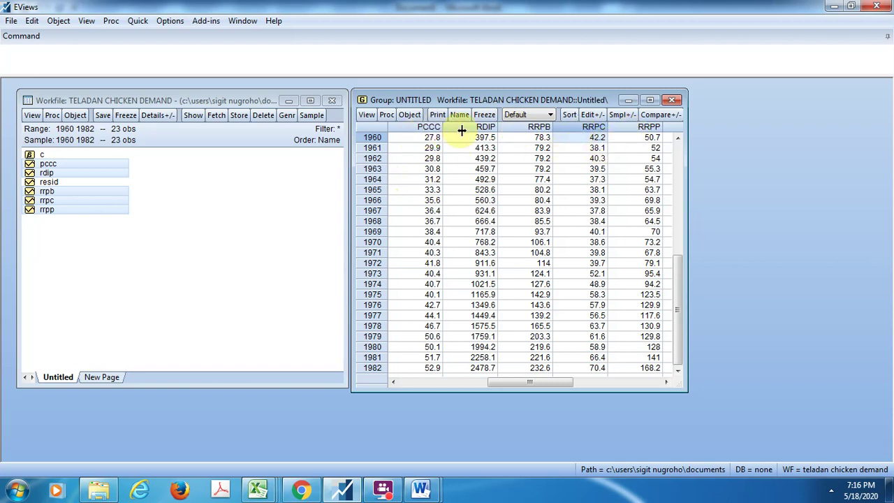
- Start a new equation from the data group and begin its specification with log(pccc) c log(rdip)
left_click(386, 116)
left_click(408, 129)
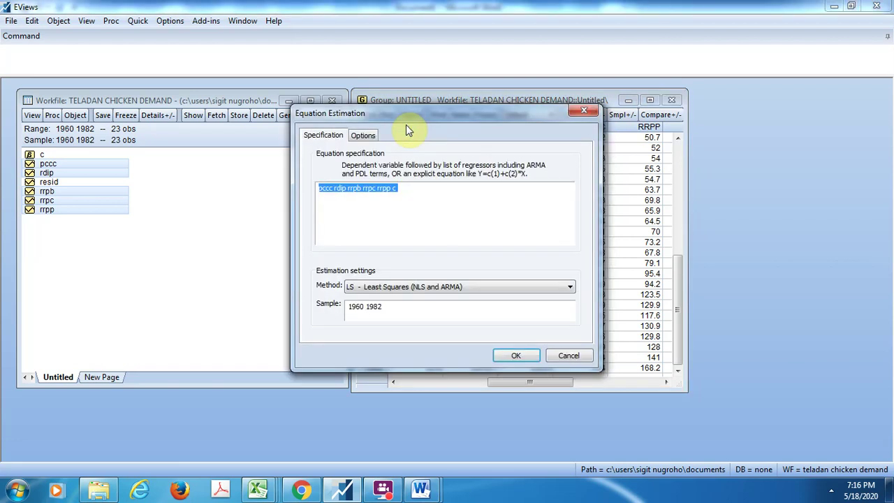
left_click(319, 187)
type("log(")
key("Escape")
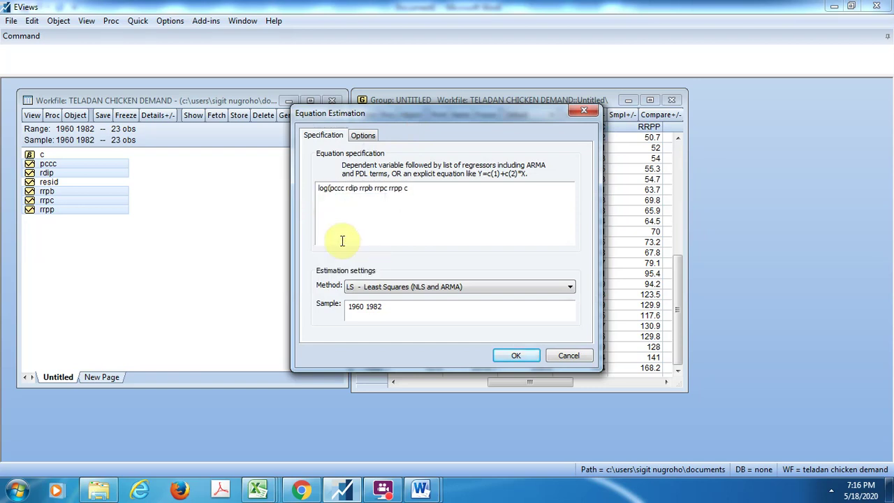
type(") c log(rdip) ")
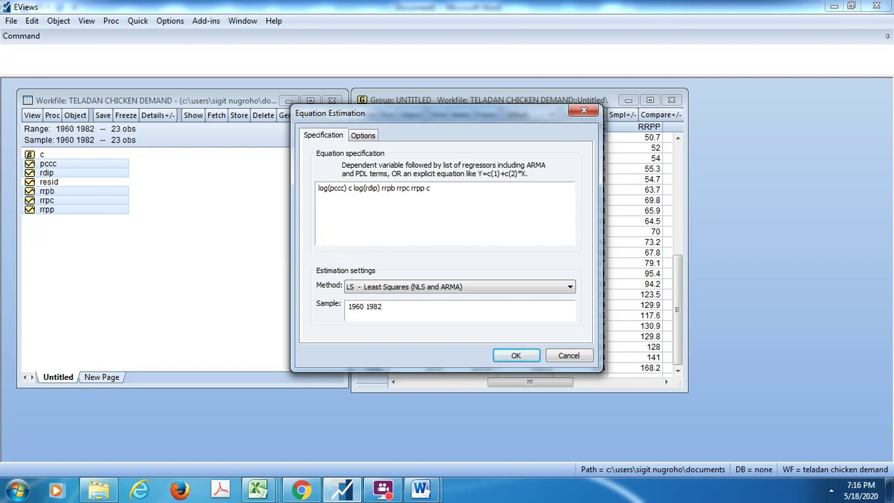
- Complete the specification with log(rrpb) log(rrpc) log(rrpp), remove the trailing c, estimate by least squares, and move the equation window
type("log(")
key("Escape")
type(") log(")
key("Delete")
type(") log(")
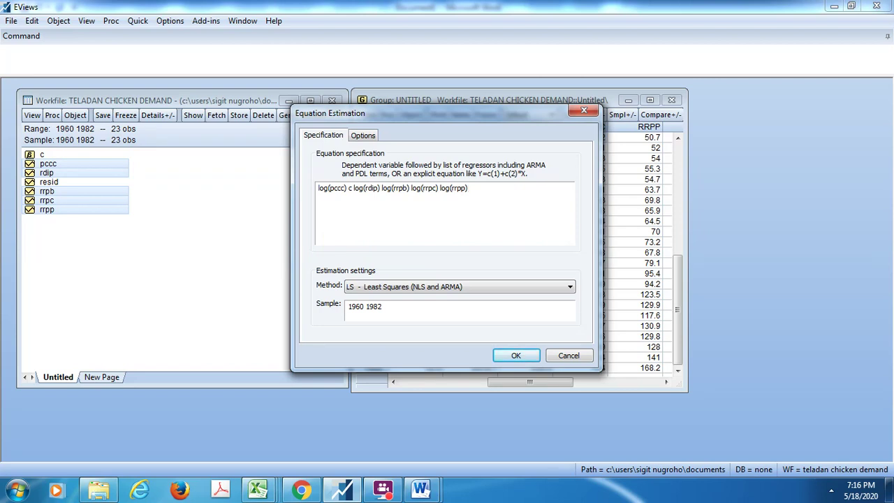
left_click(518, 356)
left_click_drag(468, 219, 382, 133)
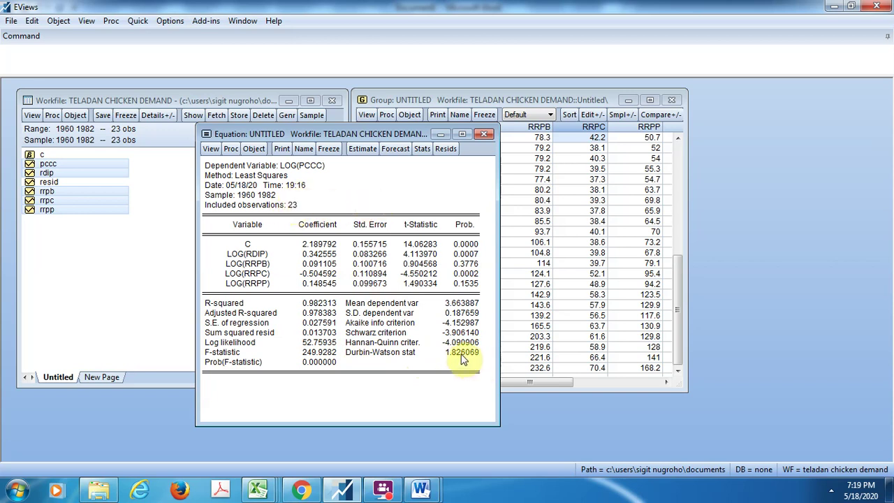
- Run the histogram normality test on the residuals of the log-log equation
left_click(210, 150)
mouse_move(250, 274)
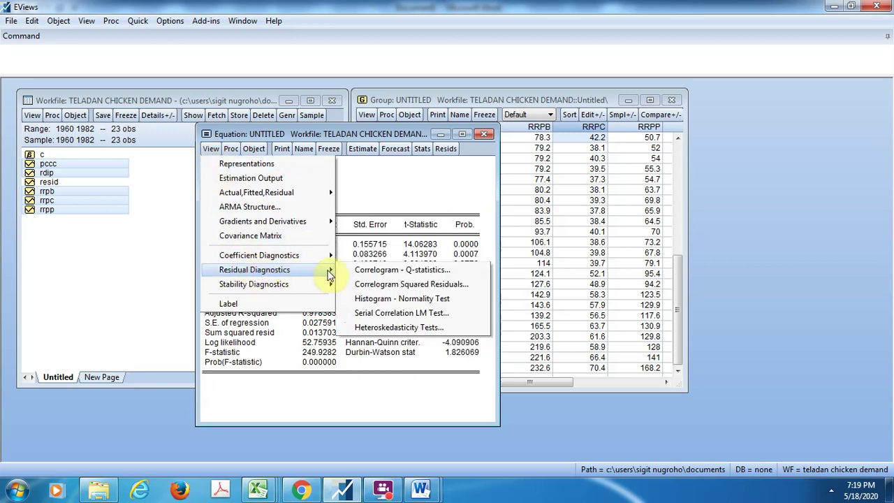
left_click(417, 300)
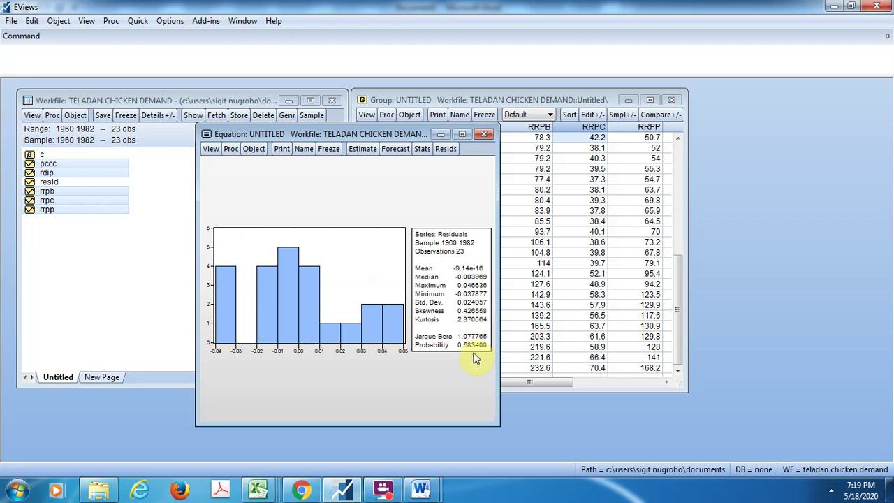
- Run the Harvey heteroskedasticity test on the log-log equation with its logged regressors and examine the full output
left_click(210, 149)
mouse_move(251, 269)
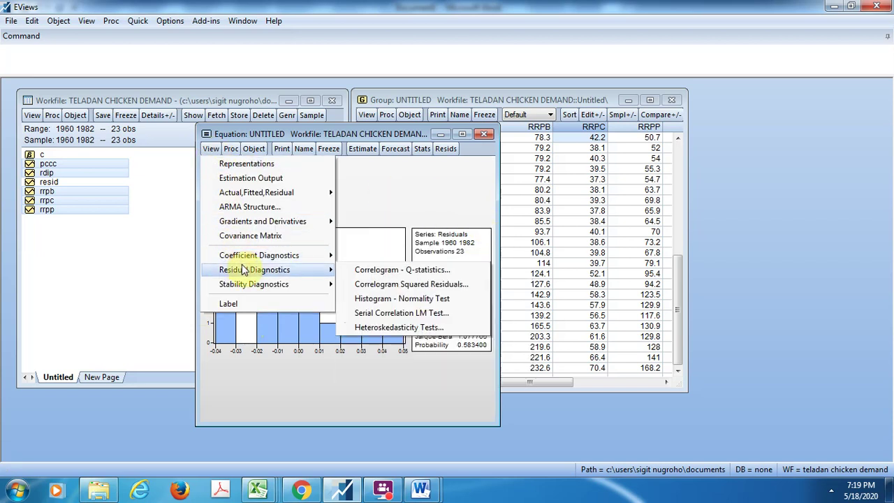
left_click(396, 327)
left_click(253, 223)
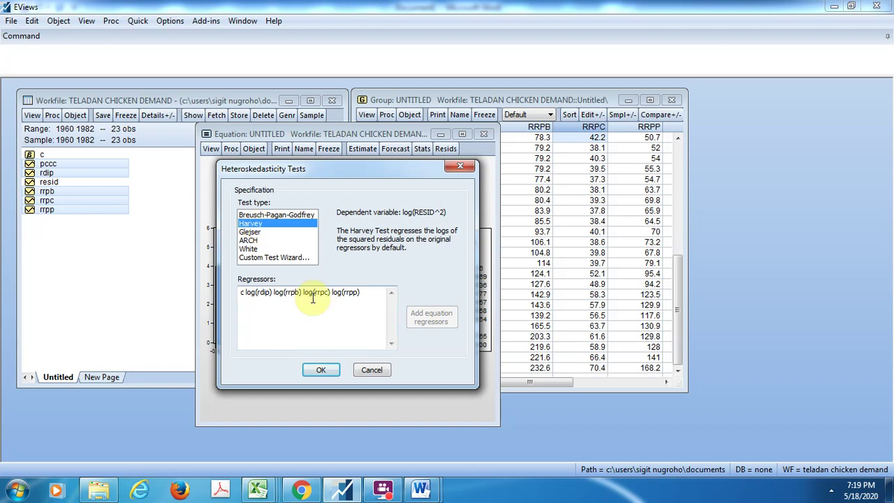
left_click(321, 370)
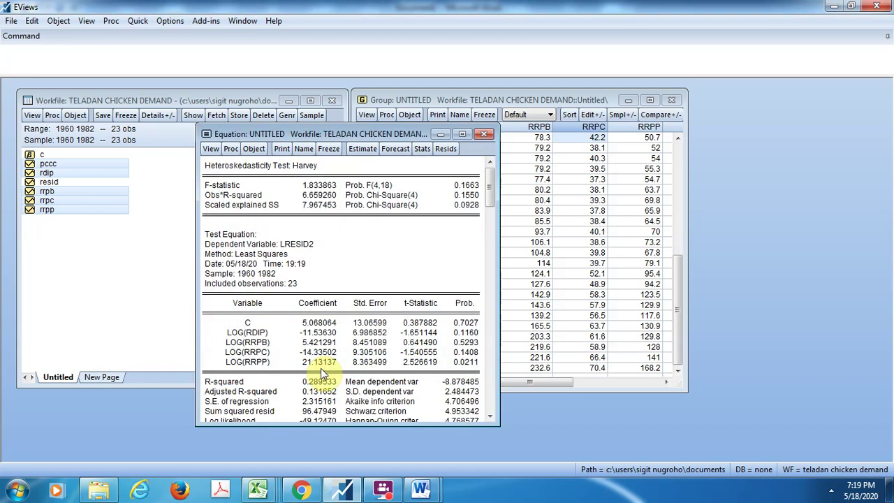
left_click(464, 321)
left_click_drag(499, 200, 500, 338)
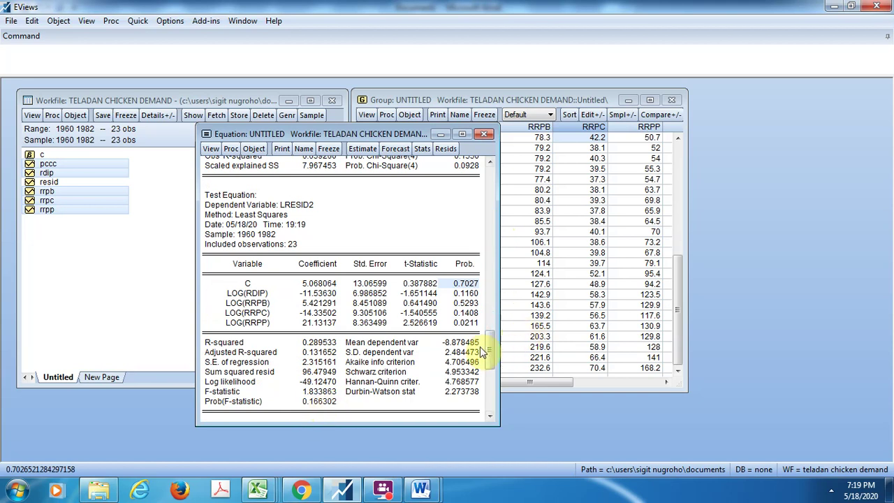
left_click_drag(491, 349, 478, 140)
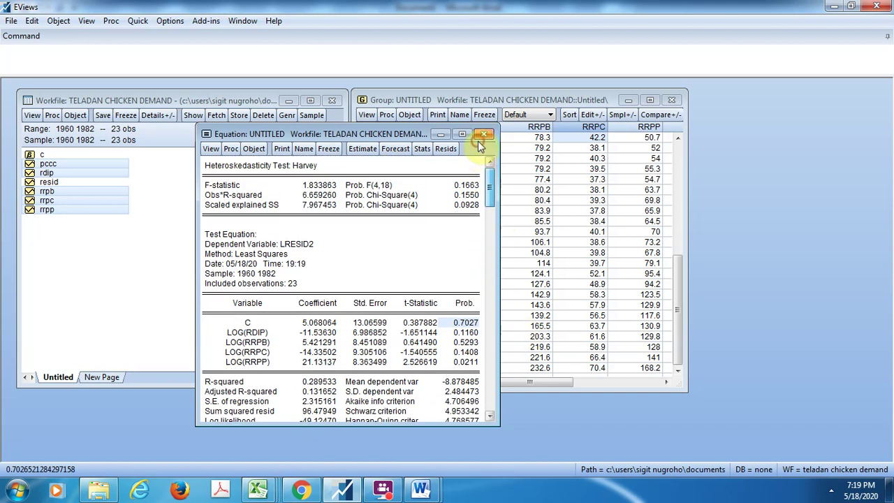
- Display the variance inflation factors of the log-log equation
left_click(211, 148)
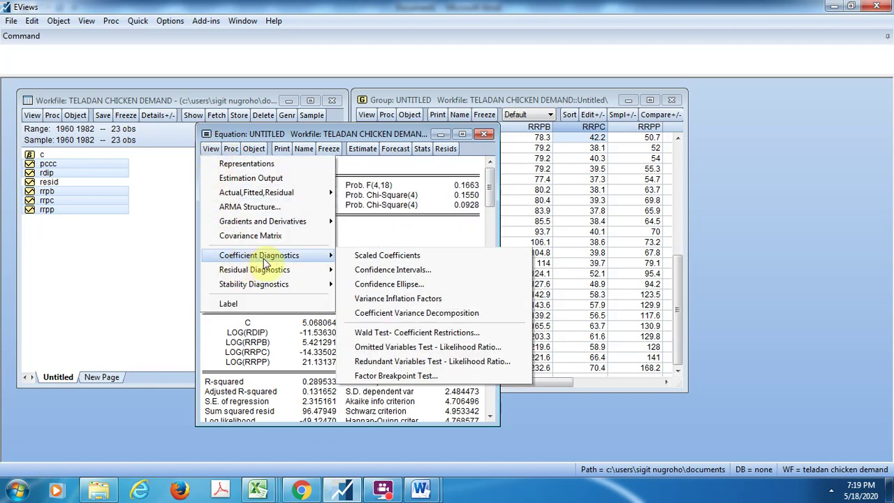
mouse_move(314, 266)
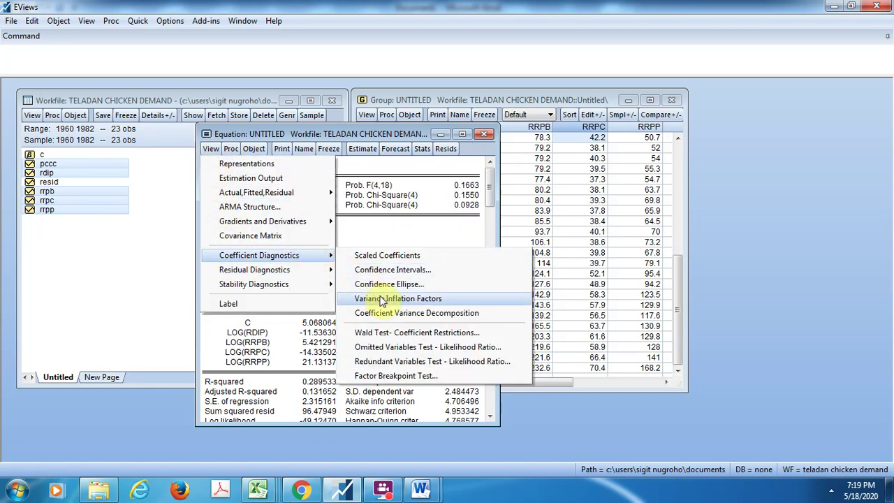
left_click(380, 298)
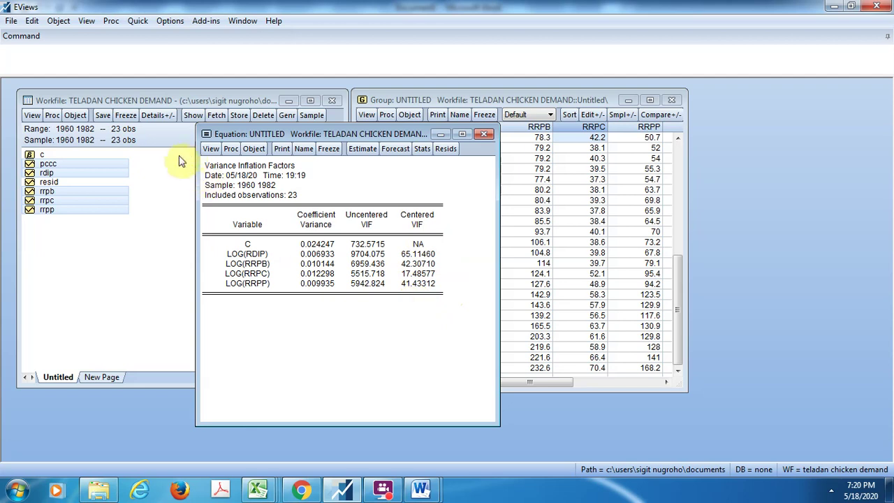
left_click(210, 150)
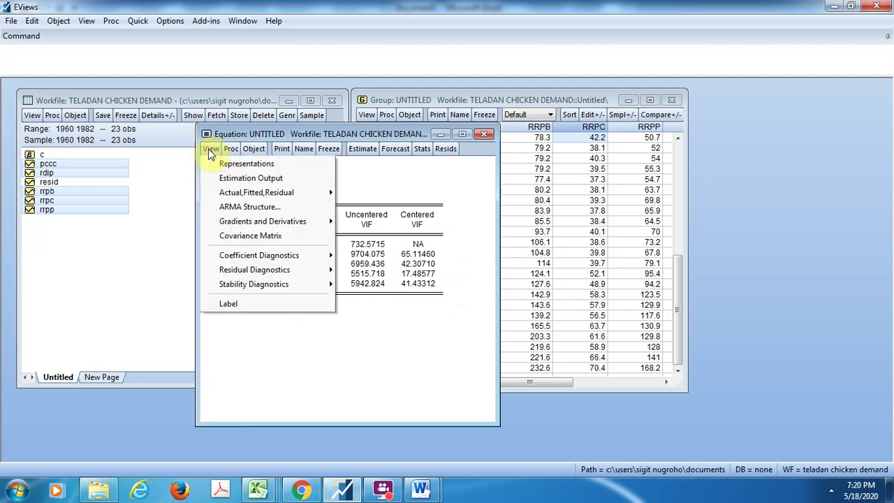
left_click(245, 328)
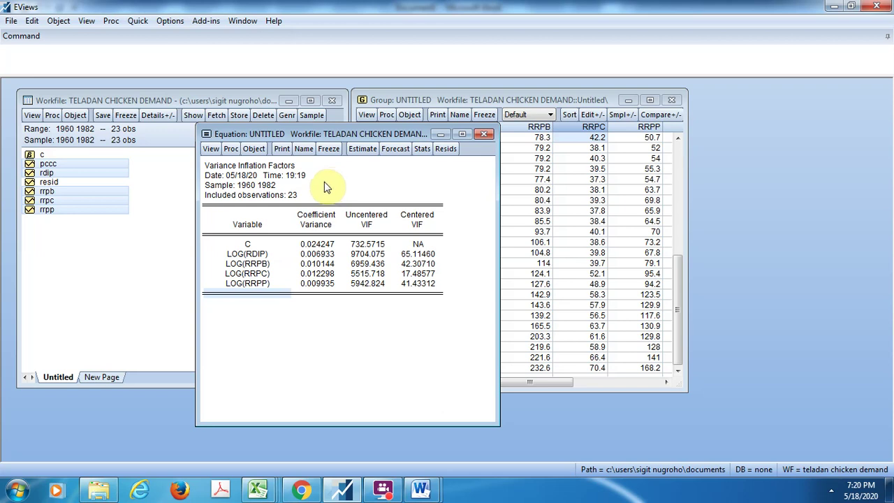
left_click(230, 149)
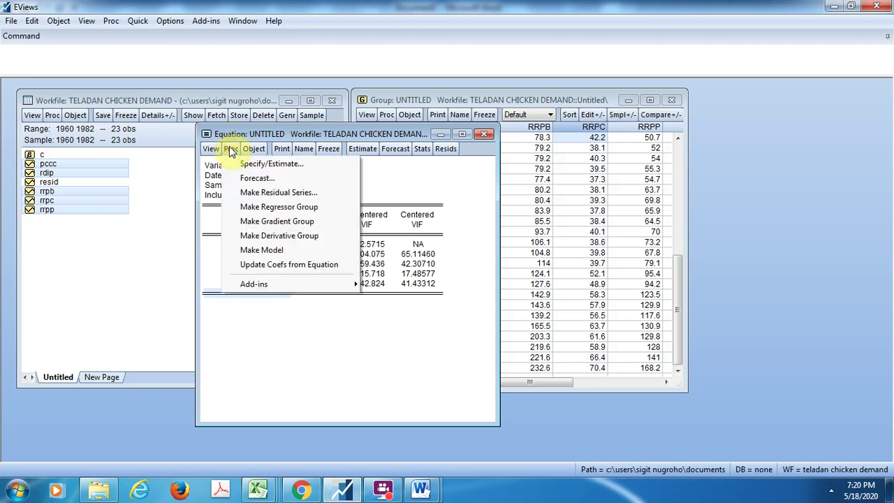
left_click(210, 150)
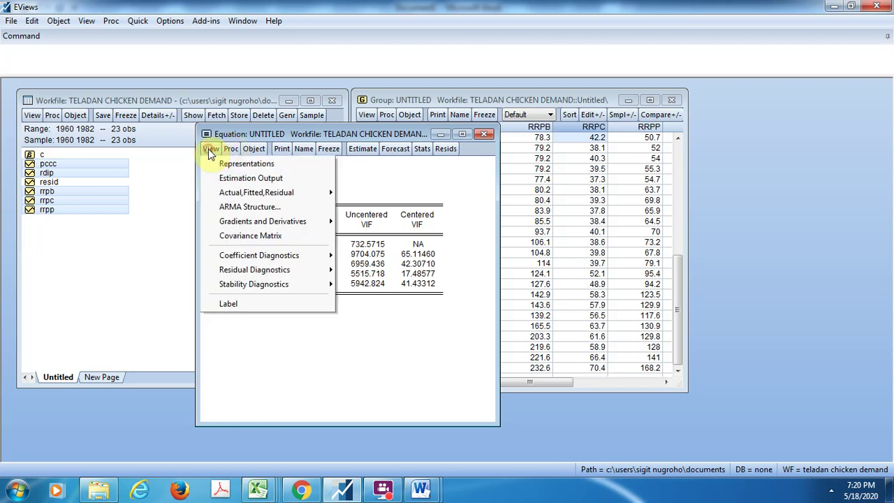
left_click(244, 333)
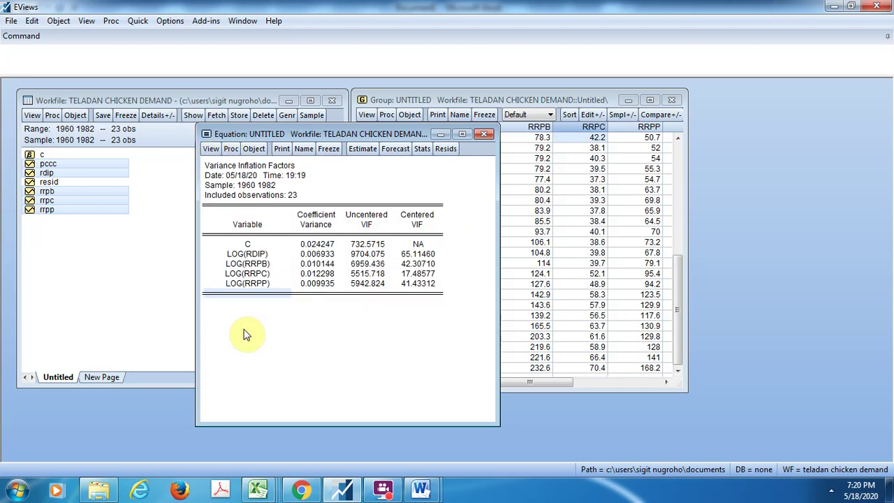